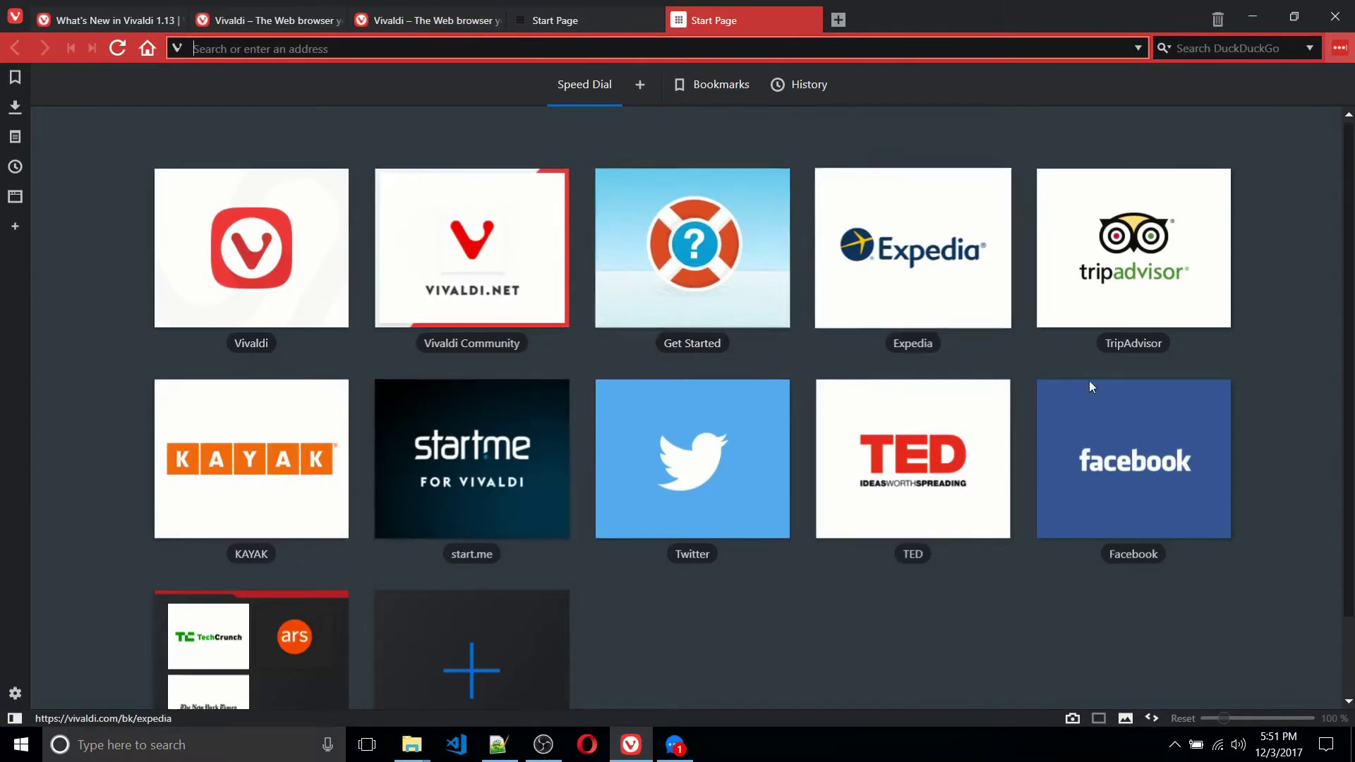
Open a new Start Page tab and show its Bookmarks page with the Speed Dial, Technology, Games and Trash folders
{"action": "mouse_move", "coordinate": [558, 198]}
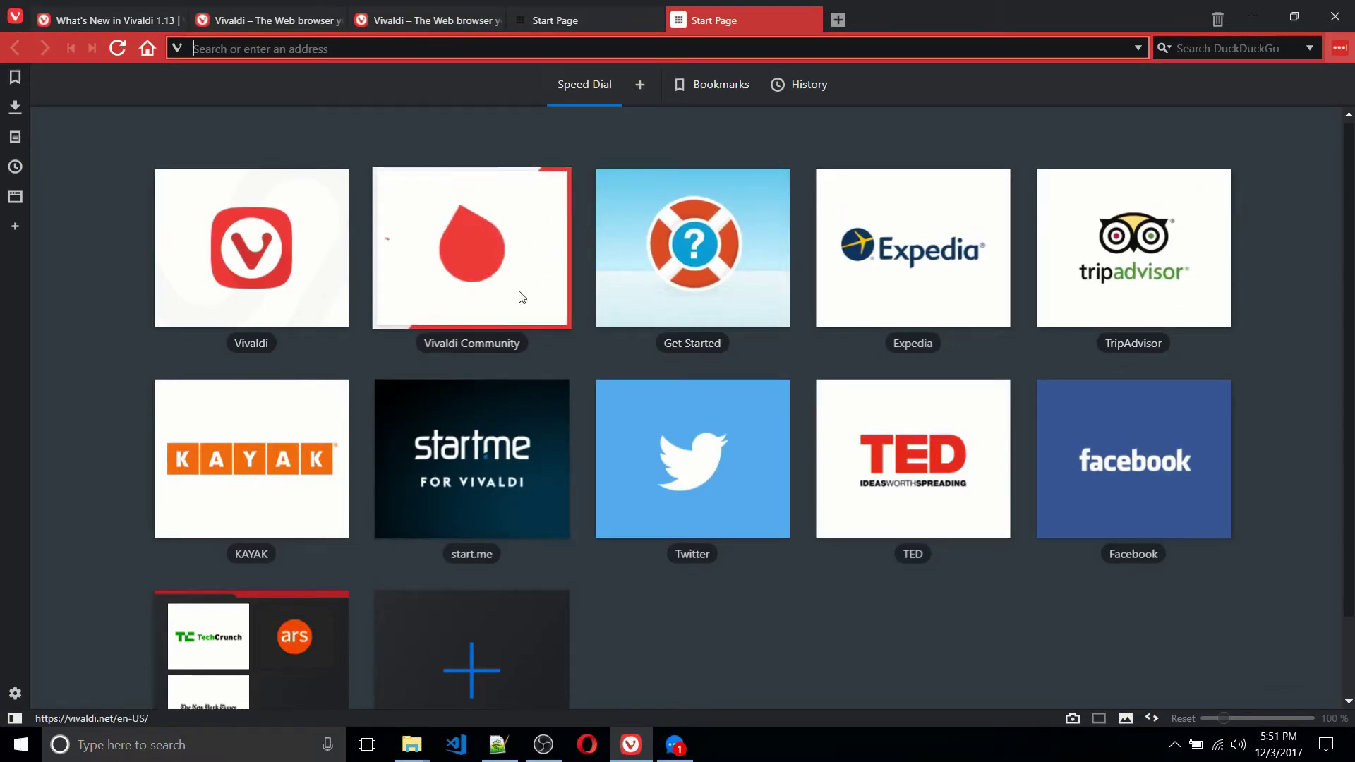
{"action": "mouse_move", "coordinate": [477, 214]}
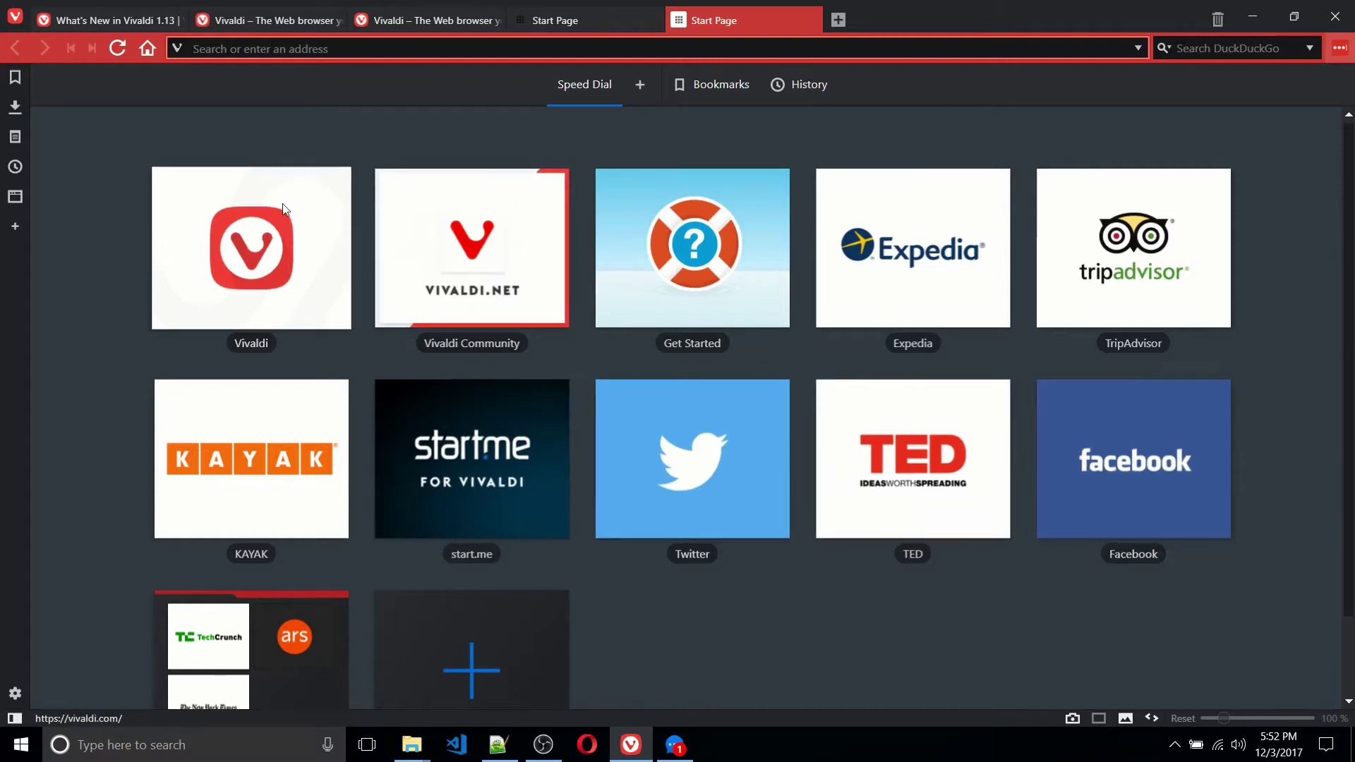
{"action": "left_click", "coordinate": [839, 20]}
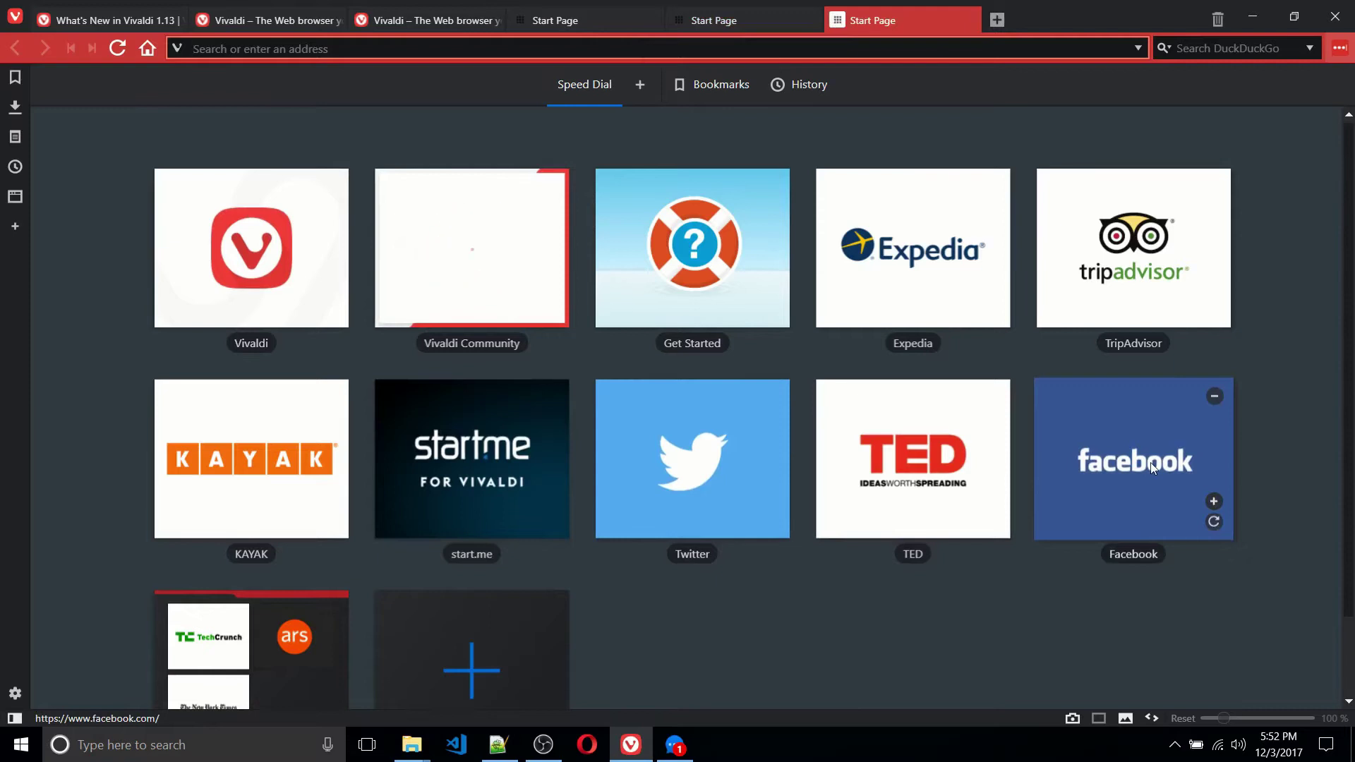
{"action": "left_click", "coordinate": [741, 85]}
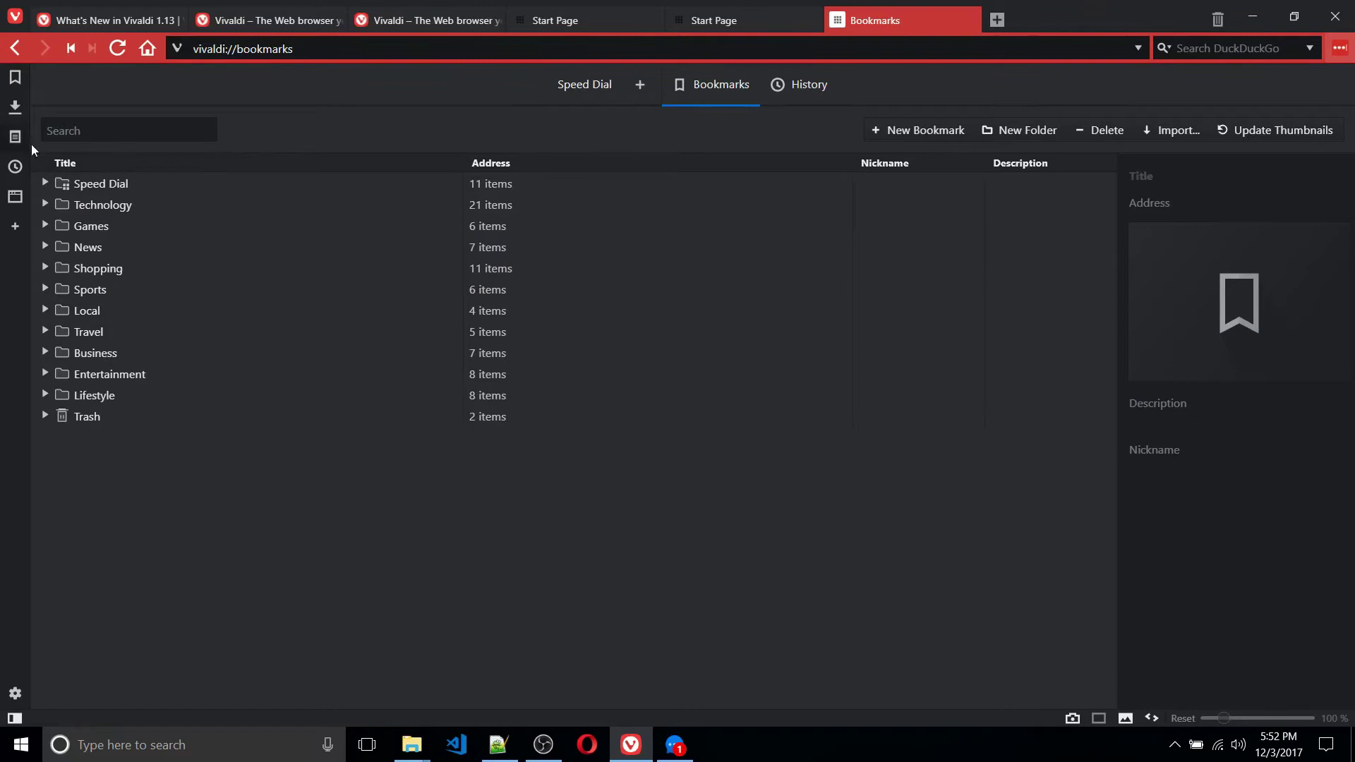
Select the Technology folder, range-select to Lifestyle, then expand and collapse Technology's 21 bookmarks
{"action": "left_click", "coordinate": [100, 206]}
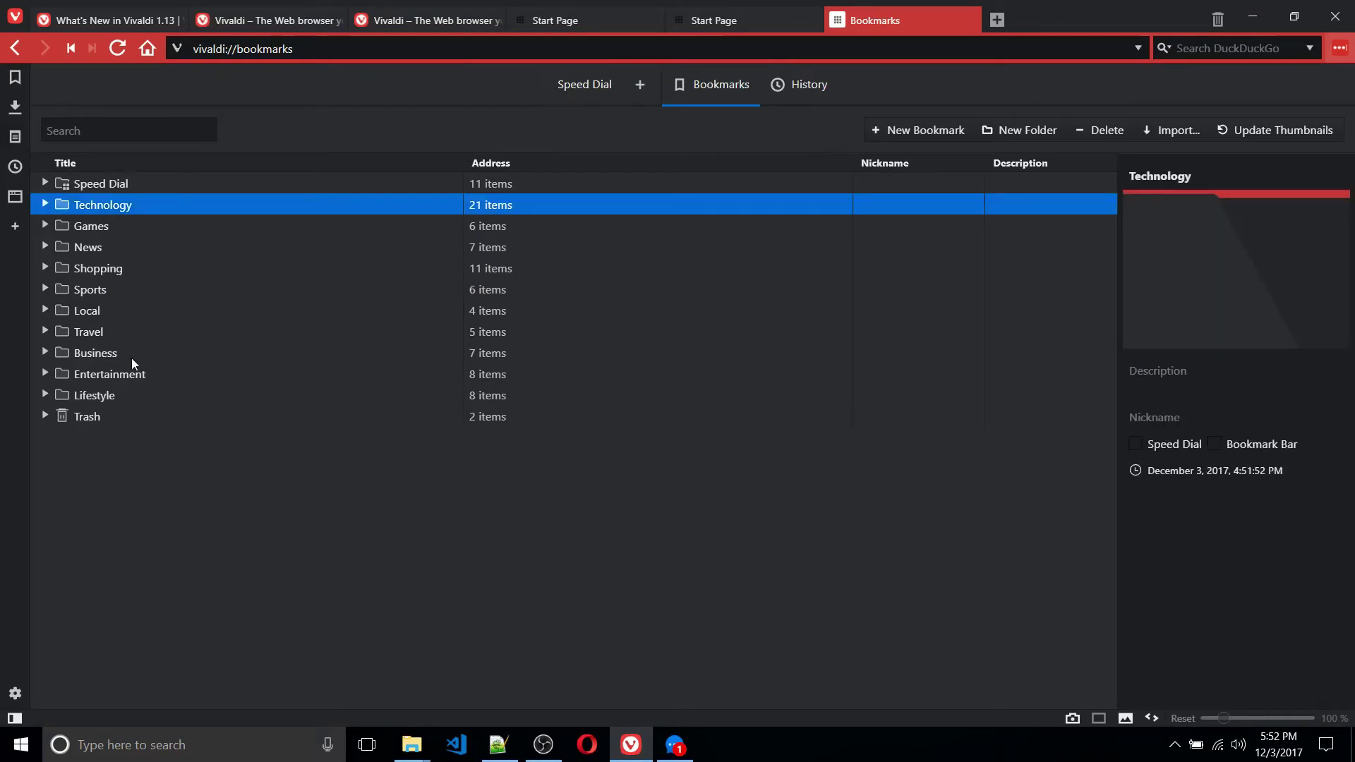
{"action": "left_click", "coordinate": [134, 393], "text": "shift"}
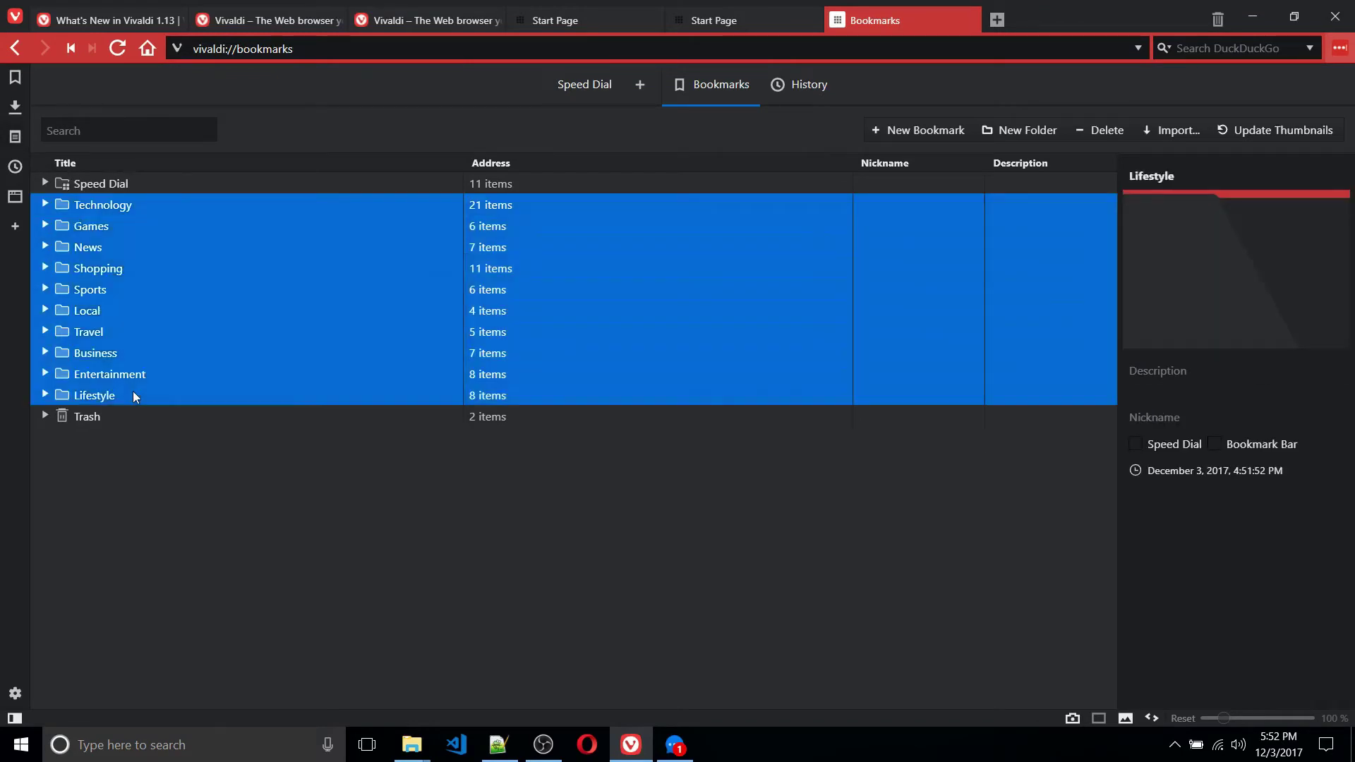
{"action": "left_click", "coordinate": [193, 471]}
{"action": "left_click", "coordinate": [57, 205]}
{"action": "left_click", "coordinate": [46, 204]}
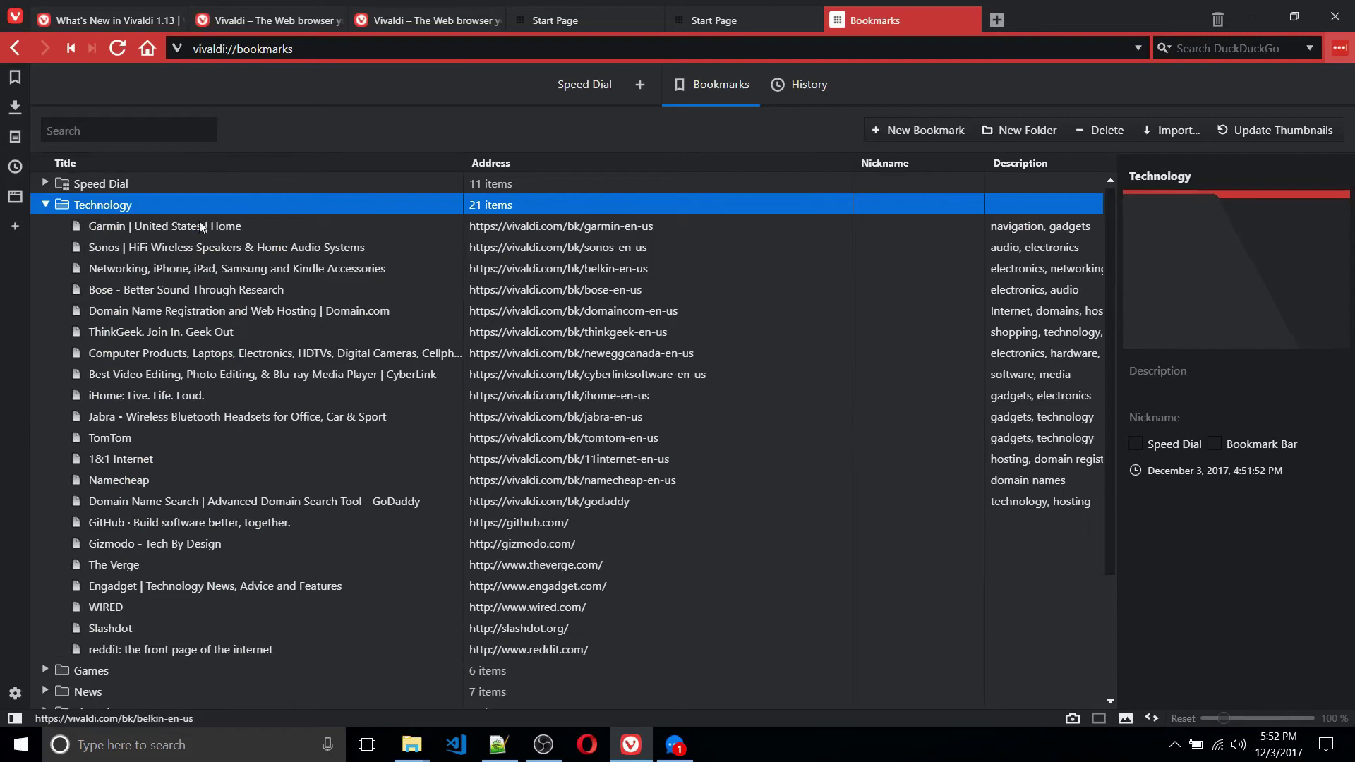
{"action": "left_click", "coordinate": [47, 204]}
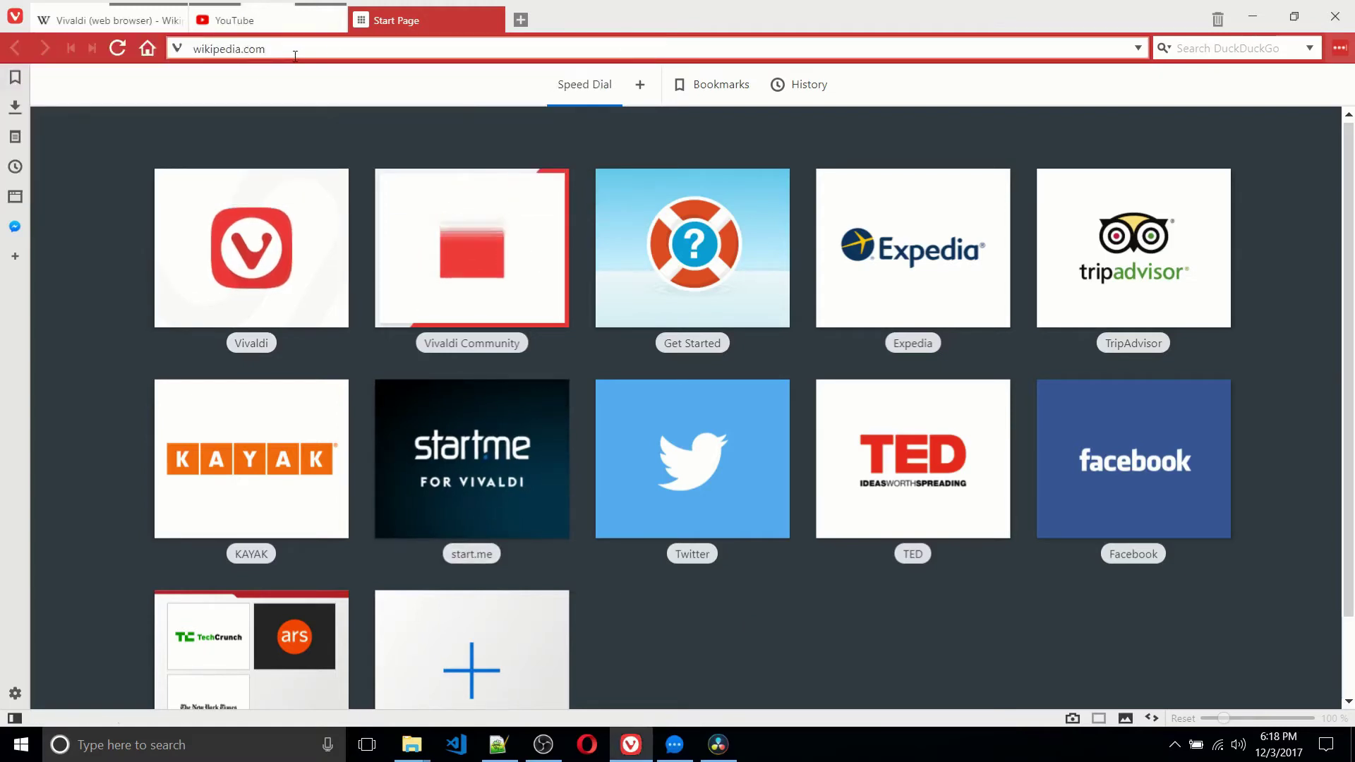
Load wikipedia.com from the address bar
{"action": "key", "text": "Return"}
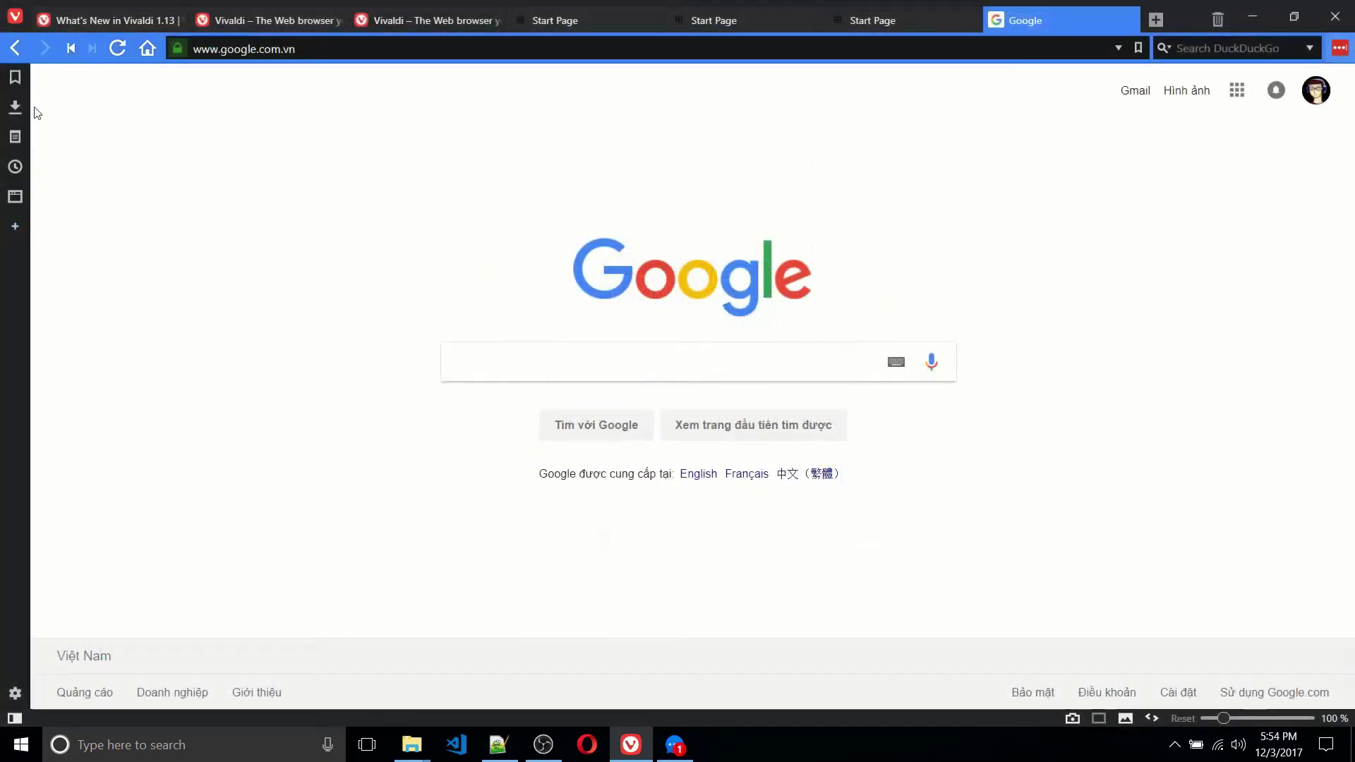
Open Settings on the Themes page and move the window down and left
{"action": "left_click", "coordinate": [7, 19]}
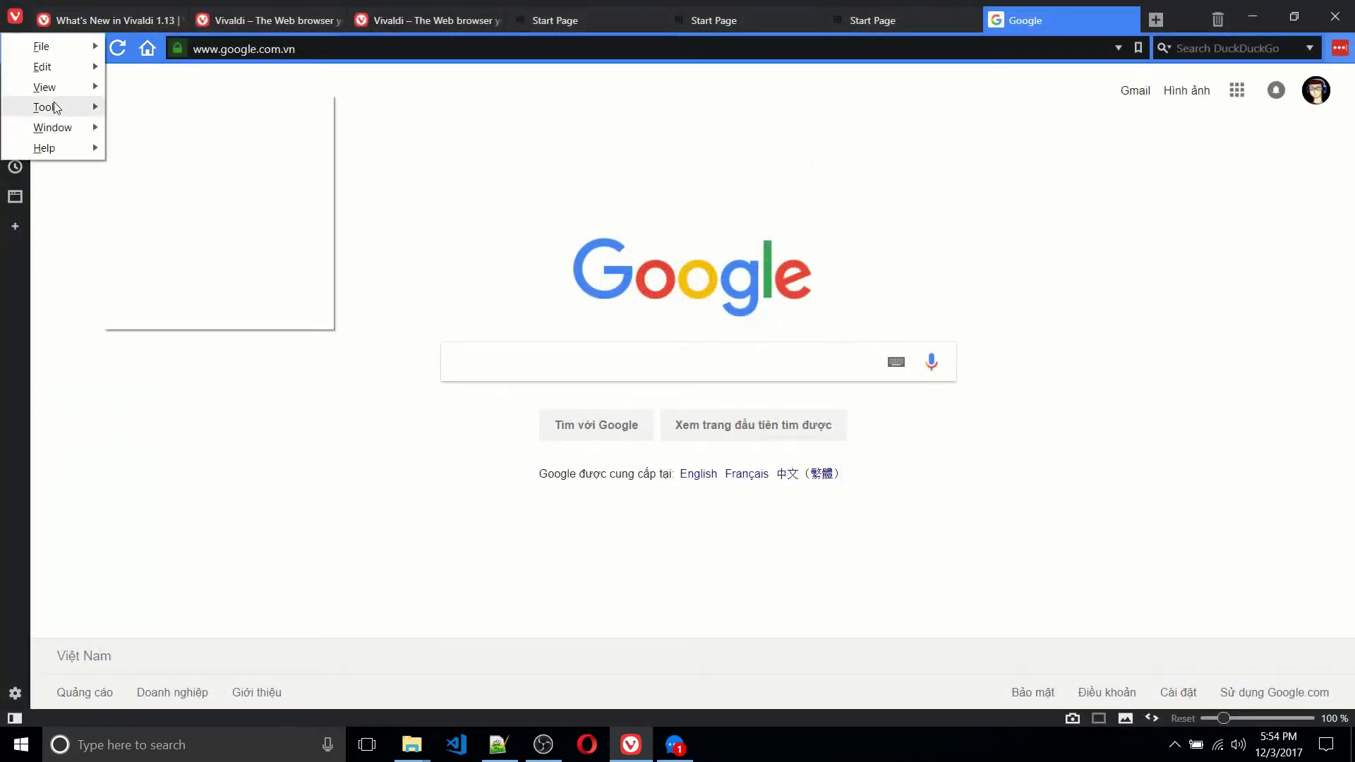
{"action": "mouse_move", "coordinate": [43, 105]}
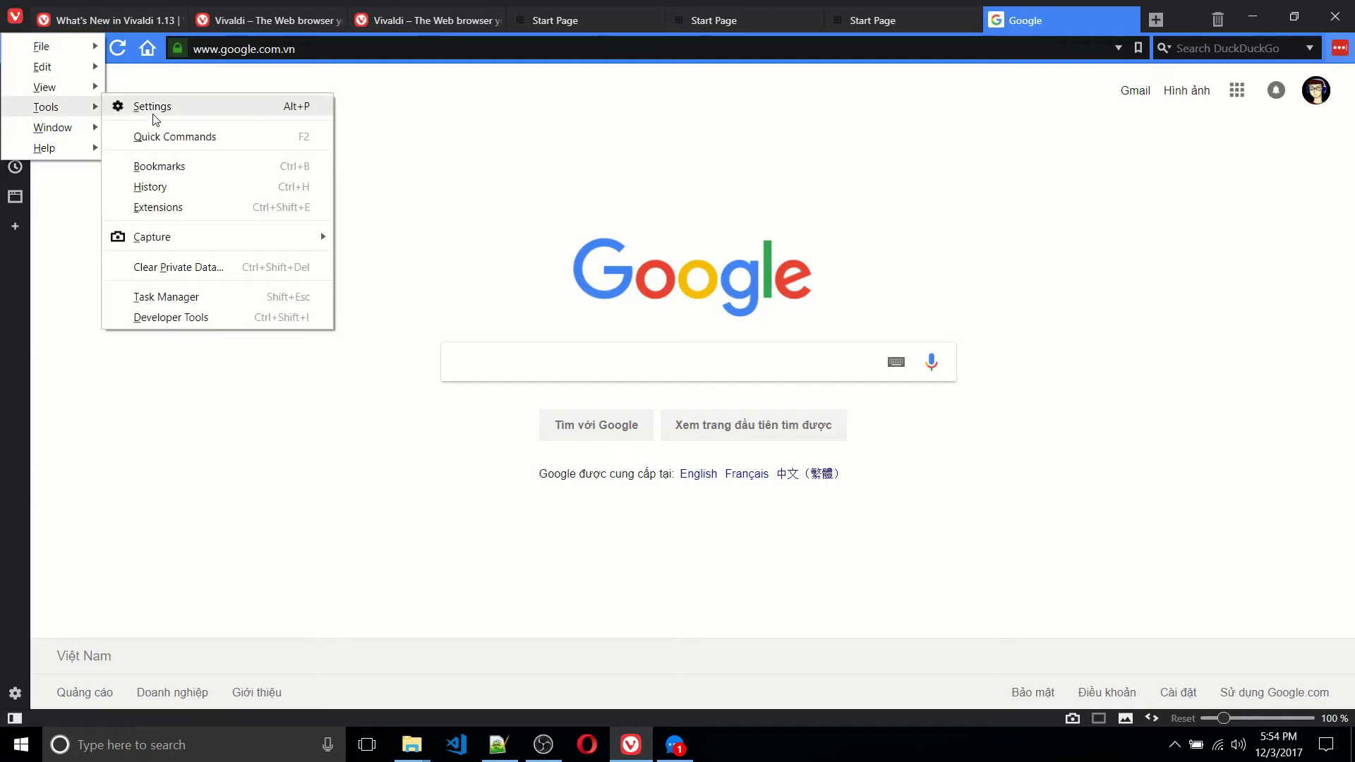
{"action": "left_click", "coordinate": [155, 120]}
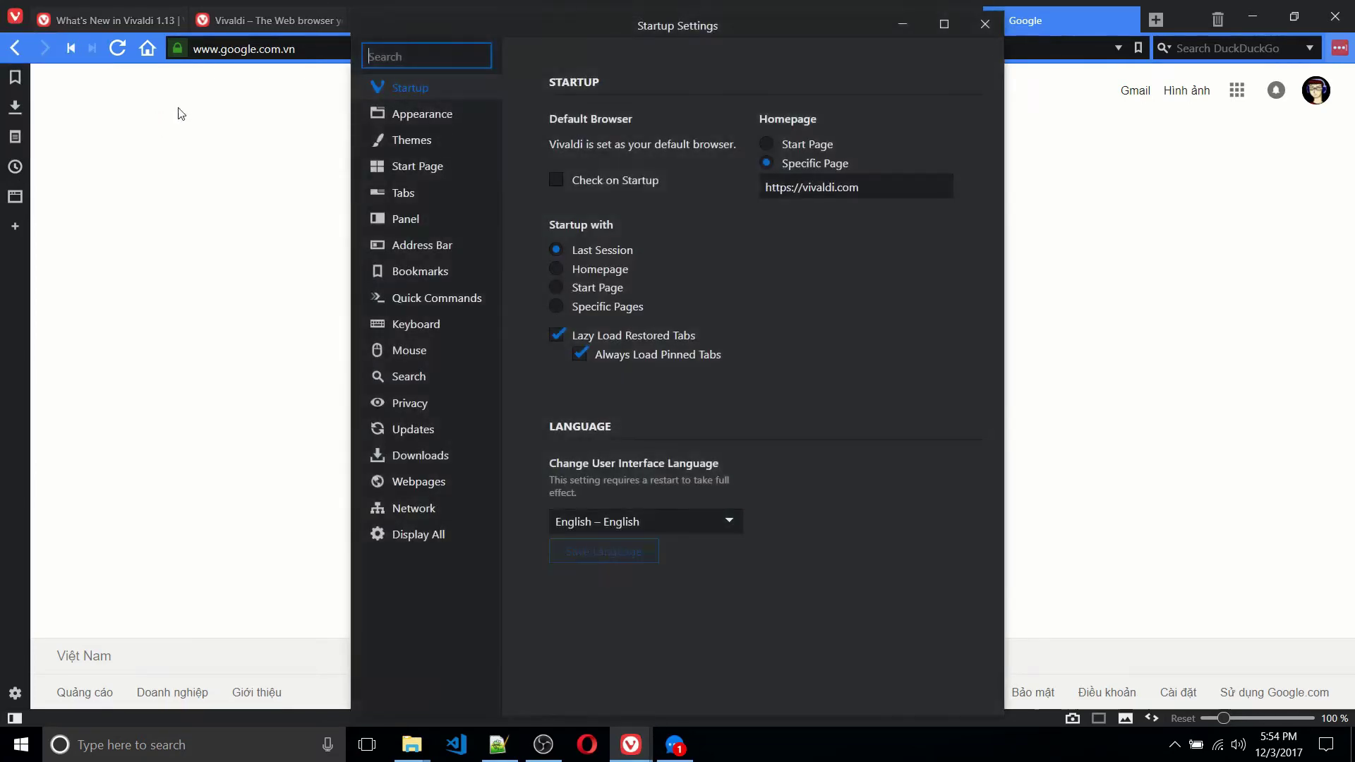
{"action": "left_click", "coordinate": [439, 142]}
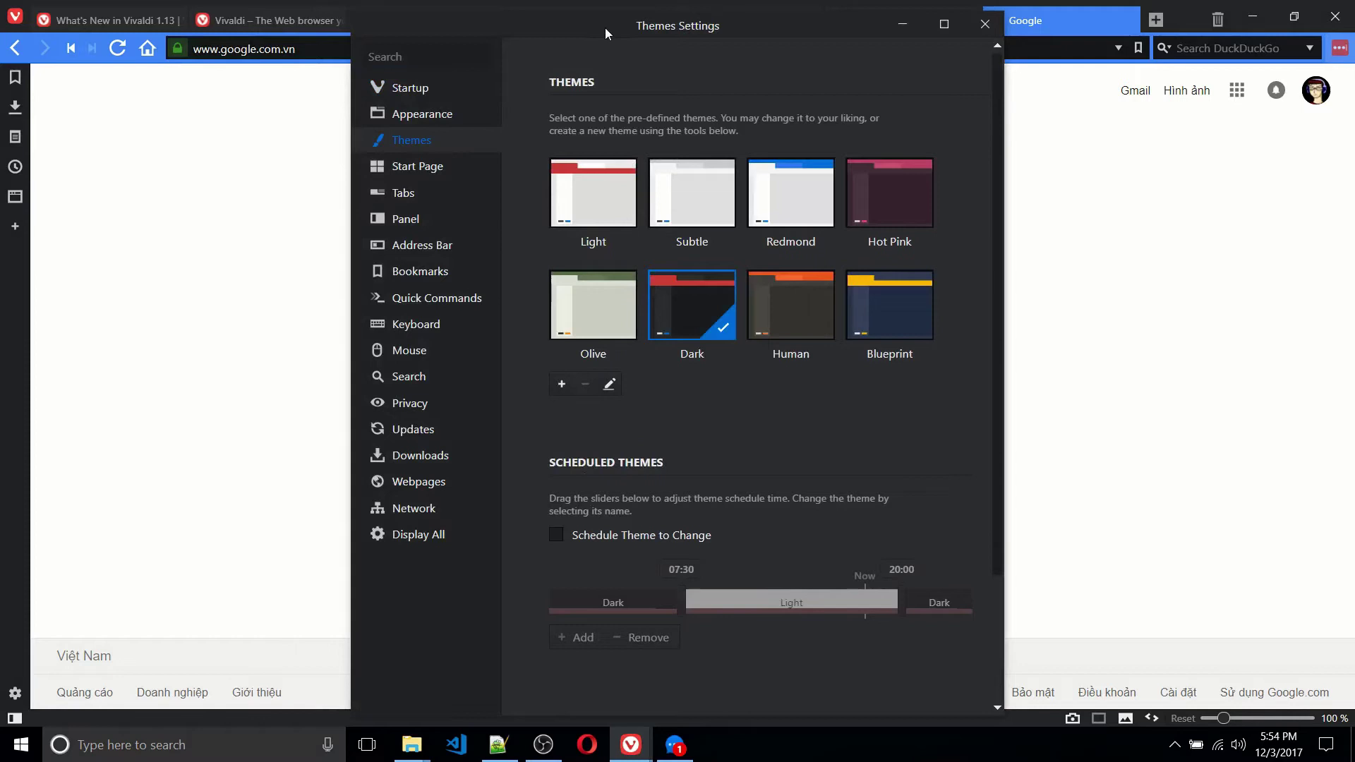
{"action": "left_click_drag", "start_coordinate": [604, 28], "coordinate": [564, 97]}
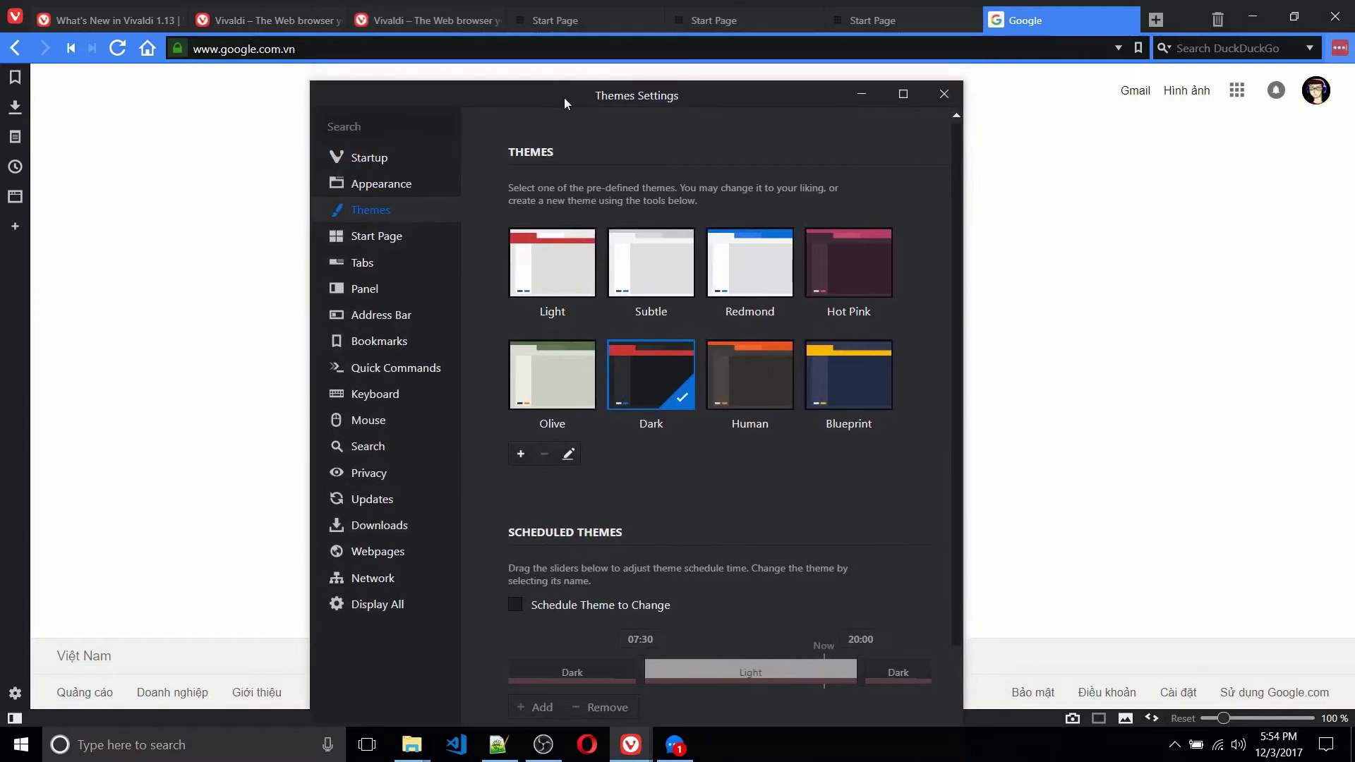
Try the Light, Dark, Human and Blueprint themes, ending on Dark
{"action": "left_click", "coordinate": [555, 253]}
{"action": "left_click", "coordinate": [631, 367]}
{"action": "left_click", "coordinate": [757, 371]}
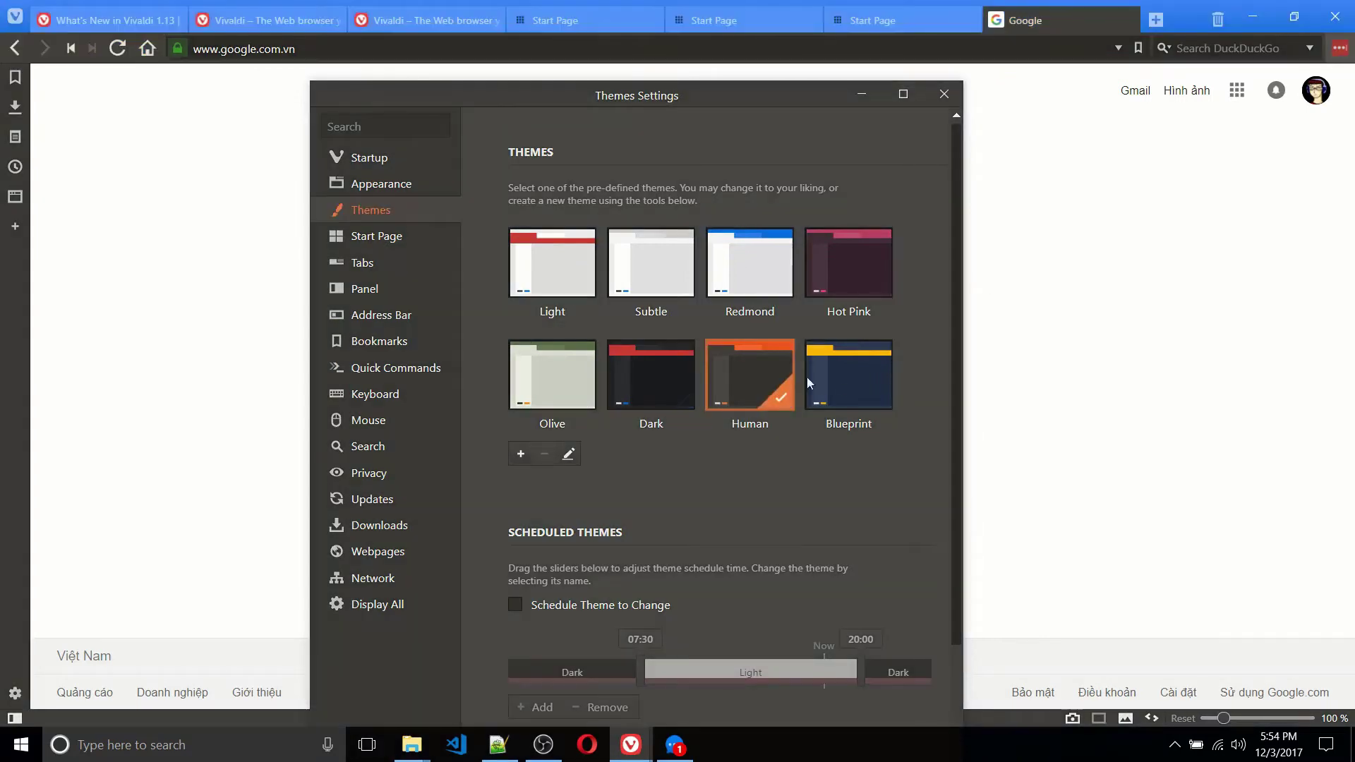
{"action": "left_click", "coordinate": [843, 371]}
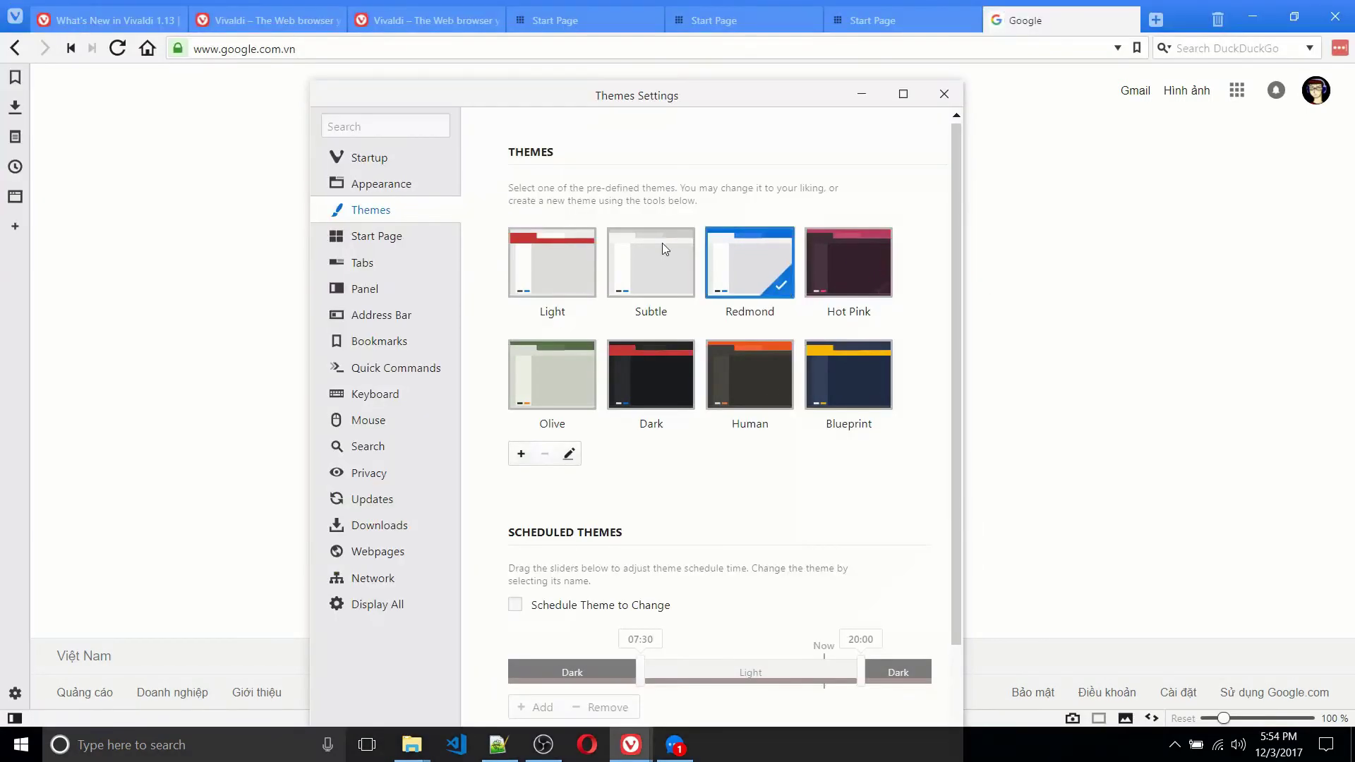
{"action": "left_click", "coordinate": [662, 374]}
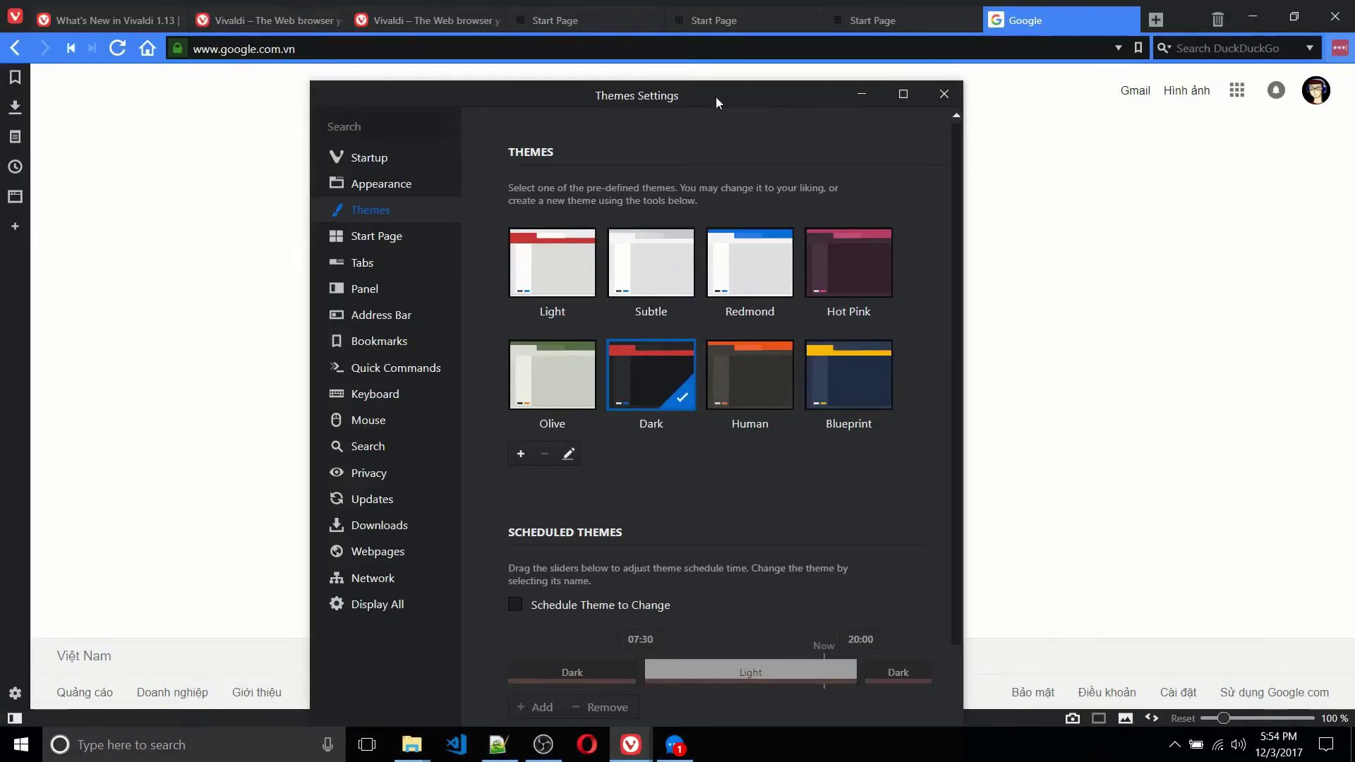
{"action": "left_click_drag", "start_coordinate": [715, 96], "coordinate": [701, 42]}
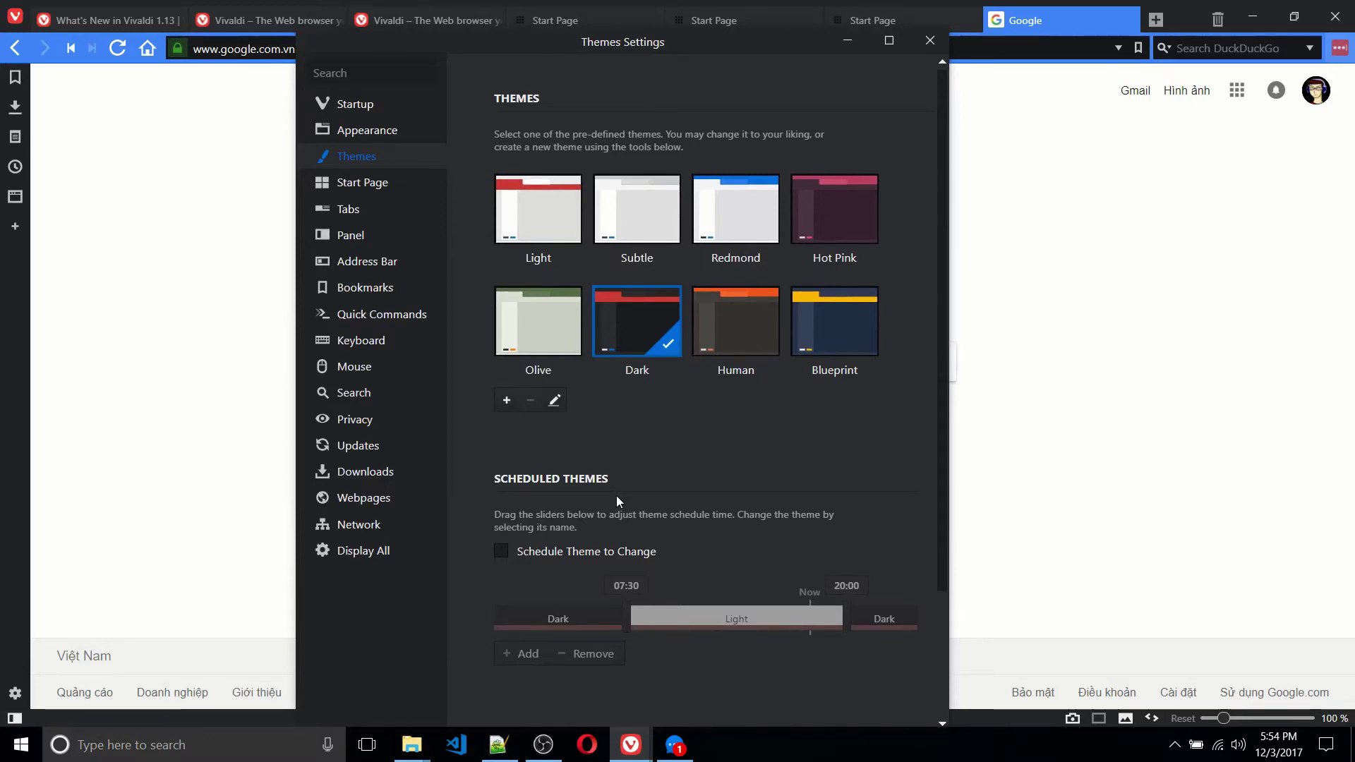
Enable scheduled themes and, after trying Redmond and Hot Pink, set the middle slot to Light
{"action": "left_click", "coordinate": [564, 548]}
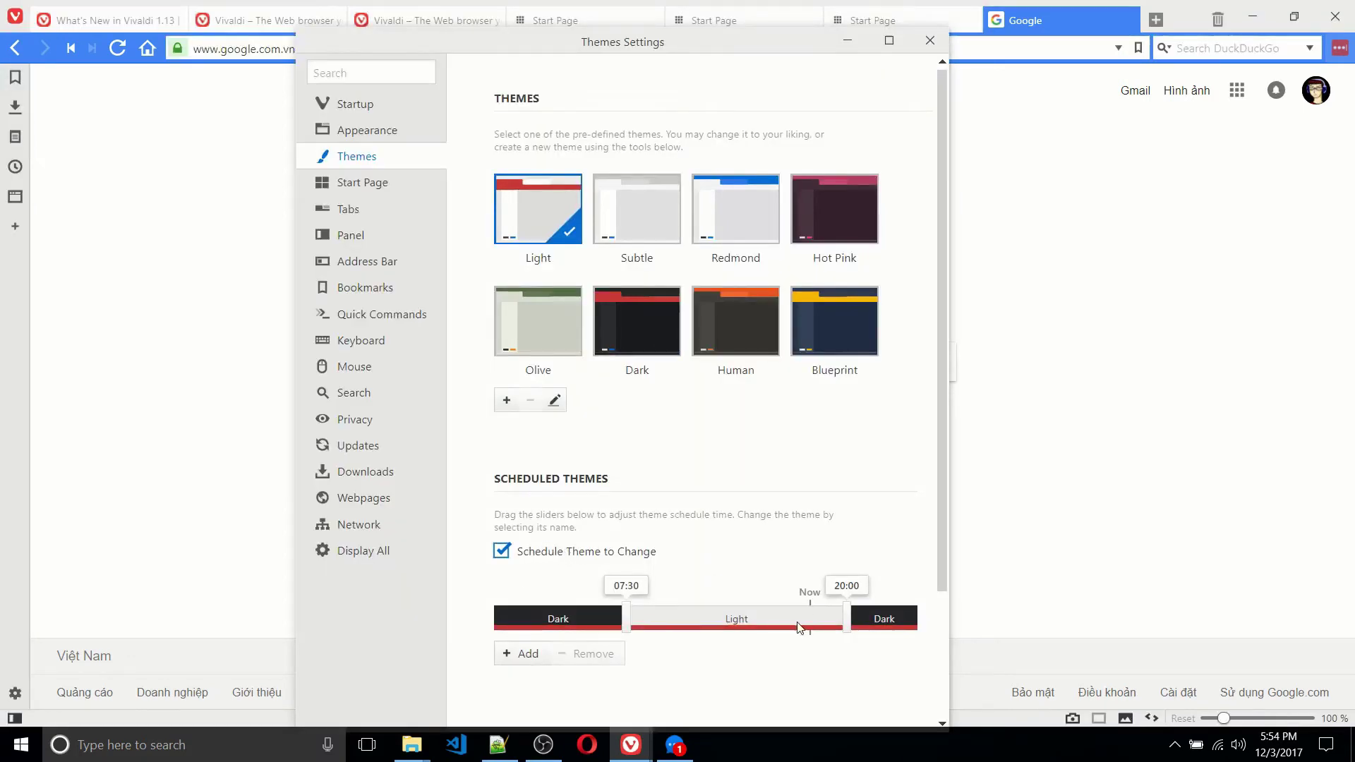
{"action": "left_click", "coordinate": [730, 625]}
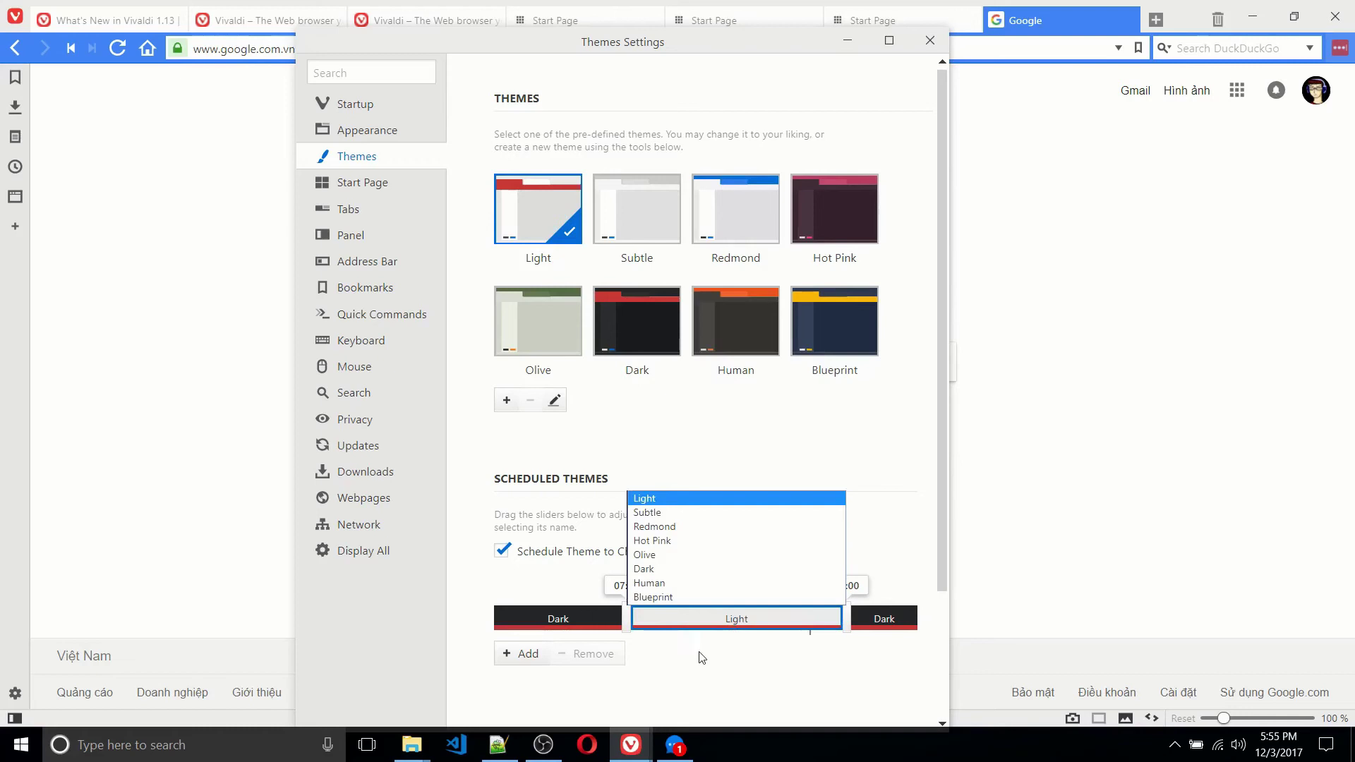
{"action": "left_click", "coordinate": [723, 624]}
{"action": "left_click", "coordinate": [884, 621]}
{"action": "left_click", "coordinate": [759, 645]}
{"action": "left_click", "coordinate": [773, 624]}
{"action": "left_click", "coordinate": [713, 526]}
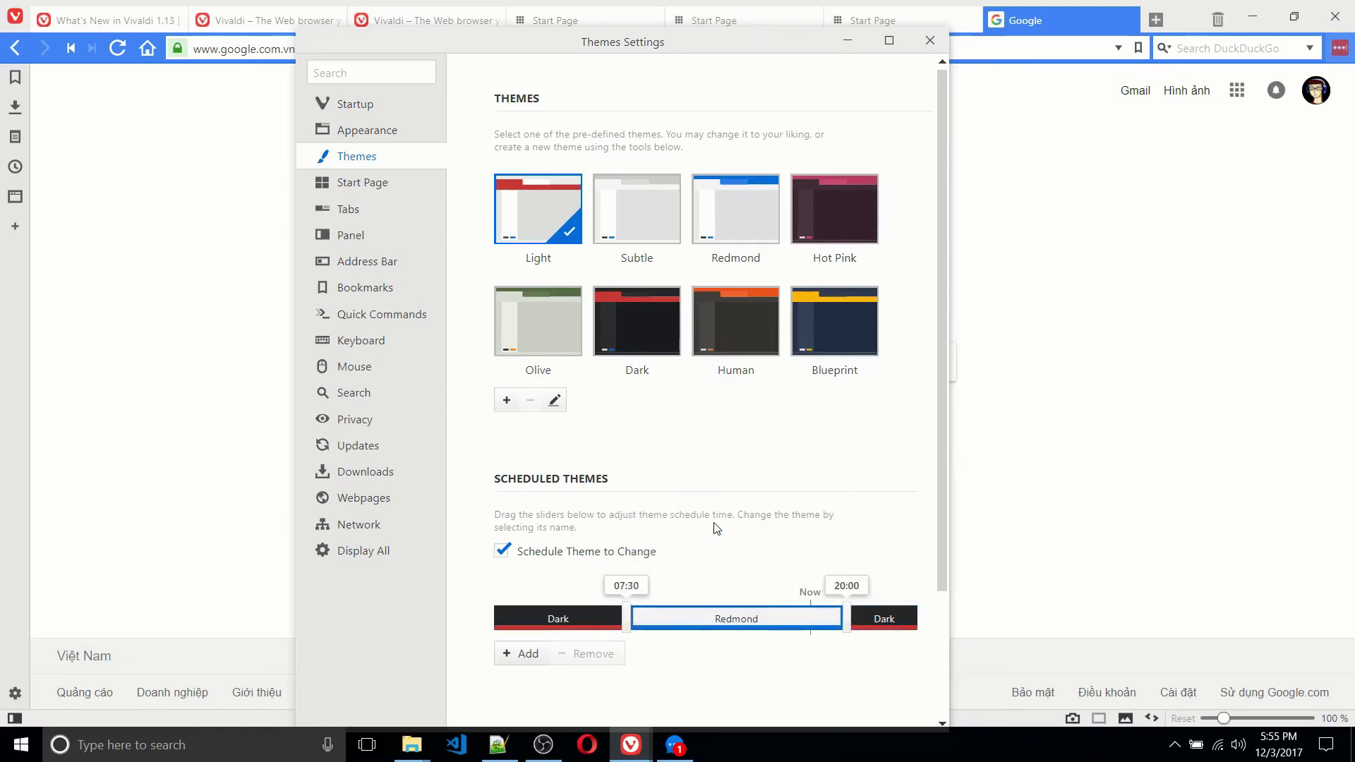
{"action": "left_click", "coordinate": [791, 617]}
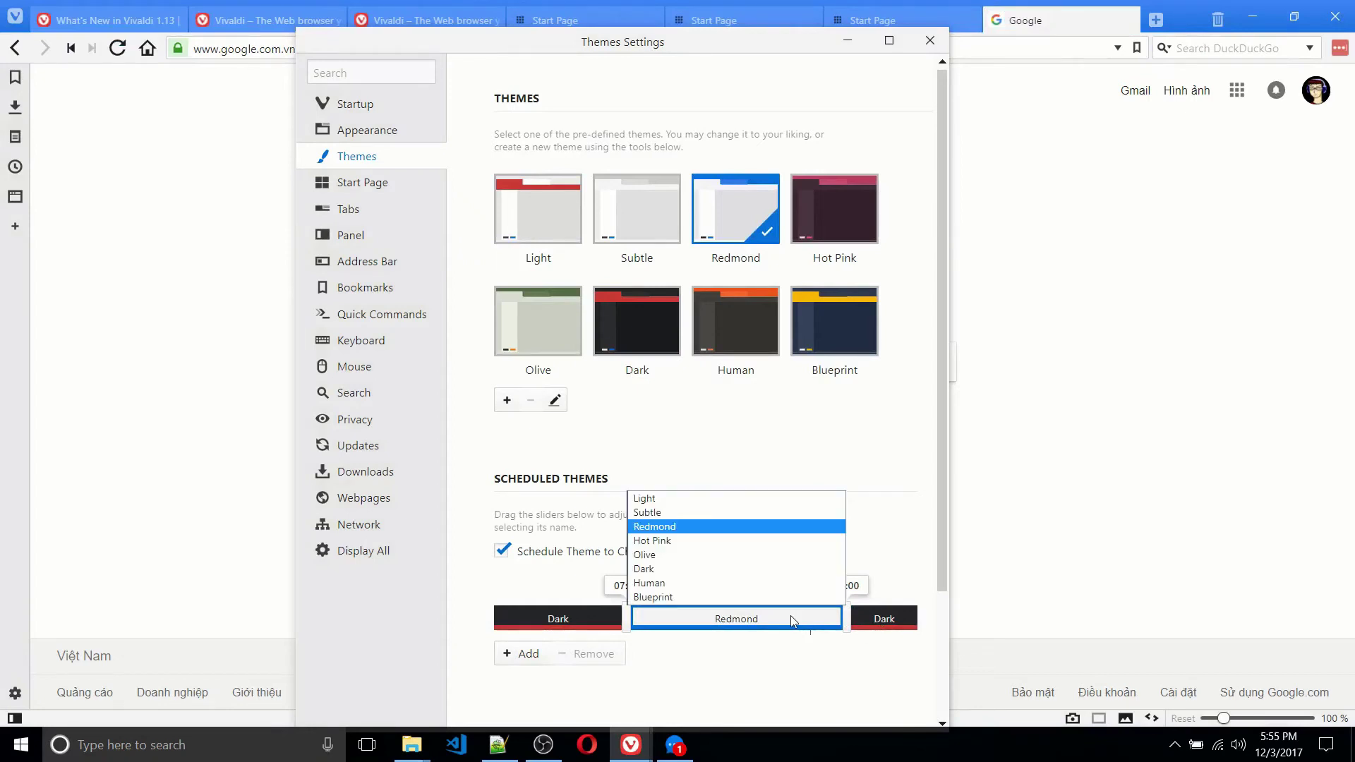
{"action": "left_click", "coordinate": [684, 547]}
{"action": "left_click", "coordinate": [742, 611]}
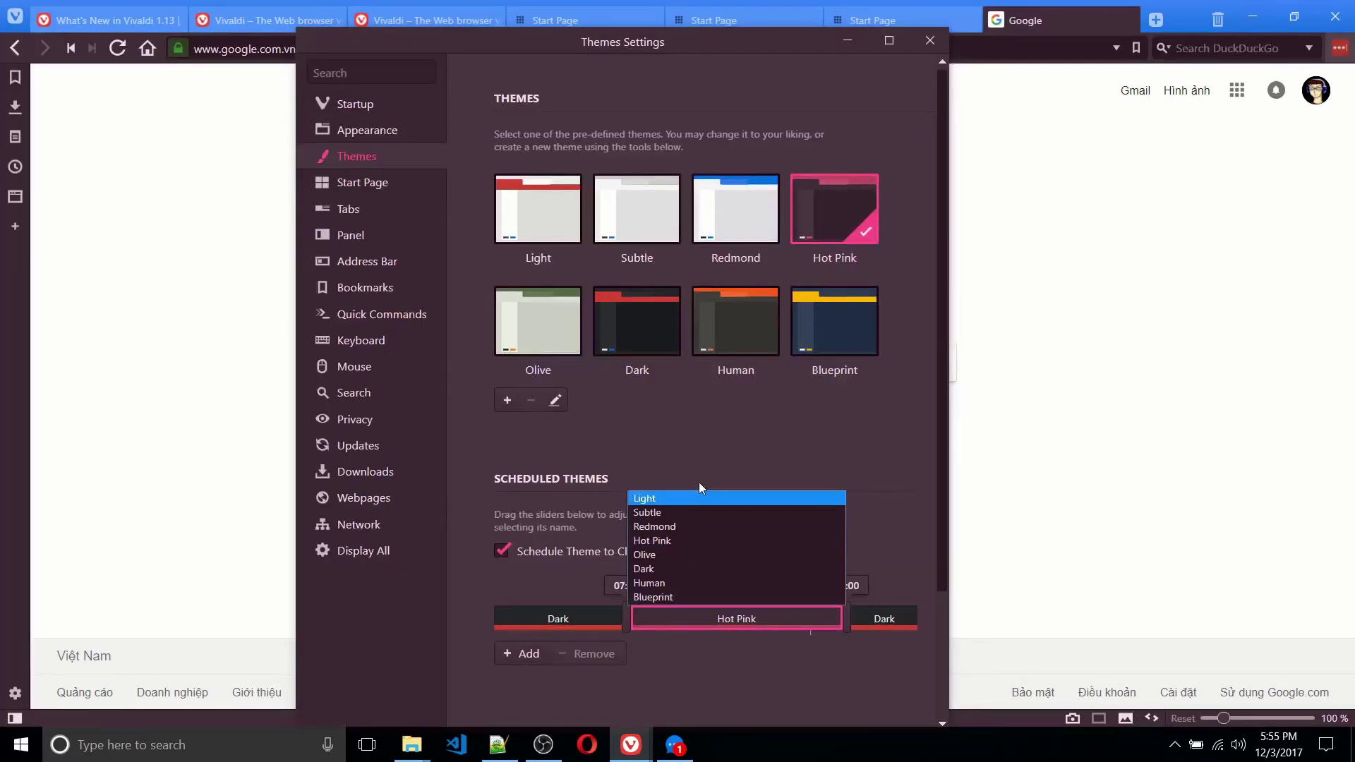
{"action": "left_click", "coordinate": [688, 500]}
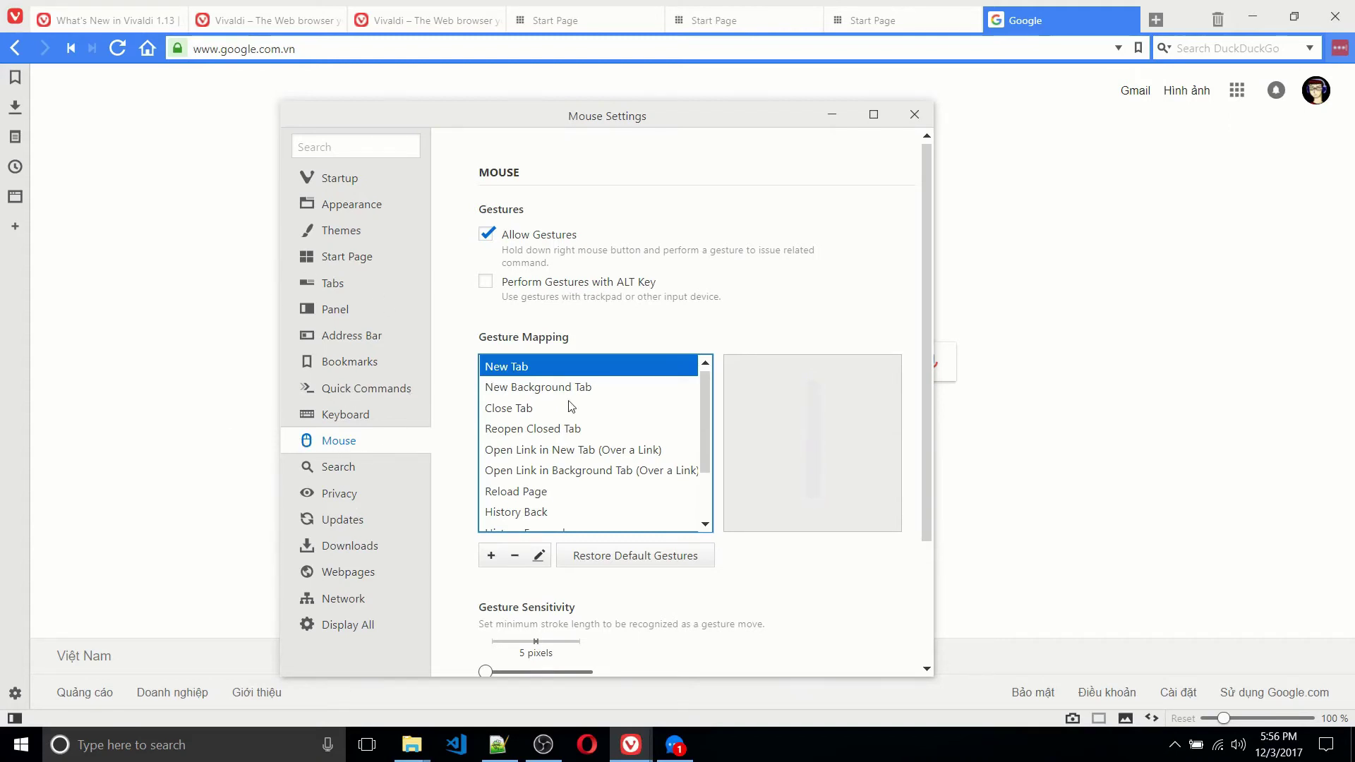
{"action": "left_click", "coordinate": [612, 390]}
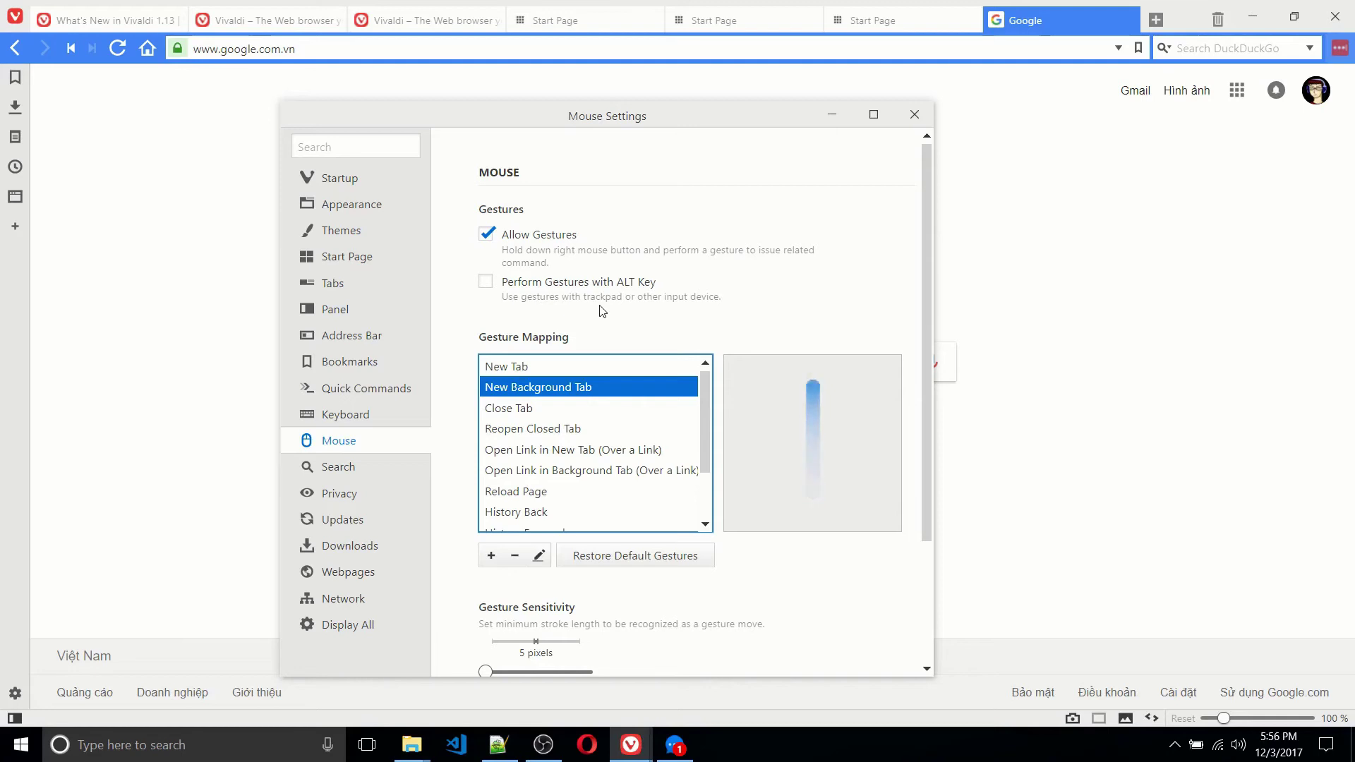
{"action": "left_click", "coordinate": [582, 420]}
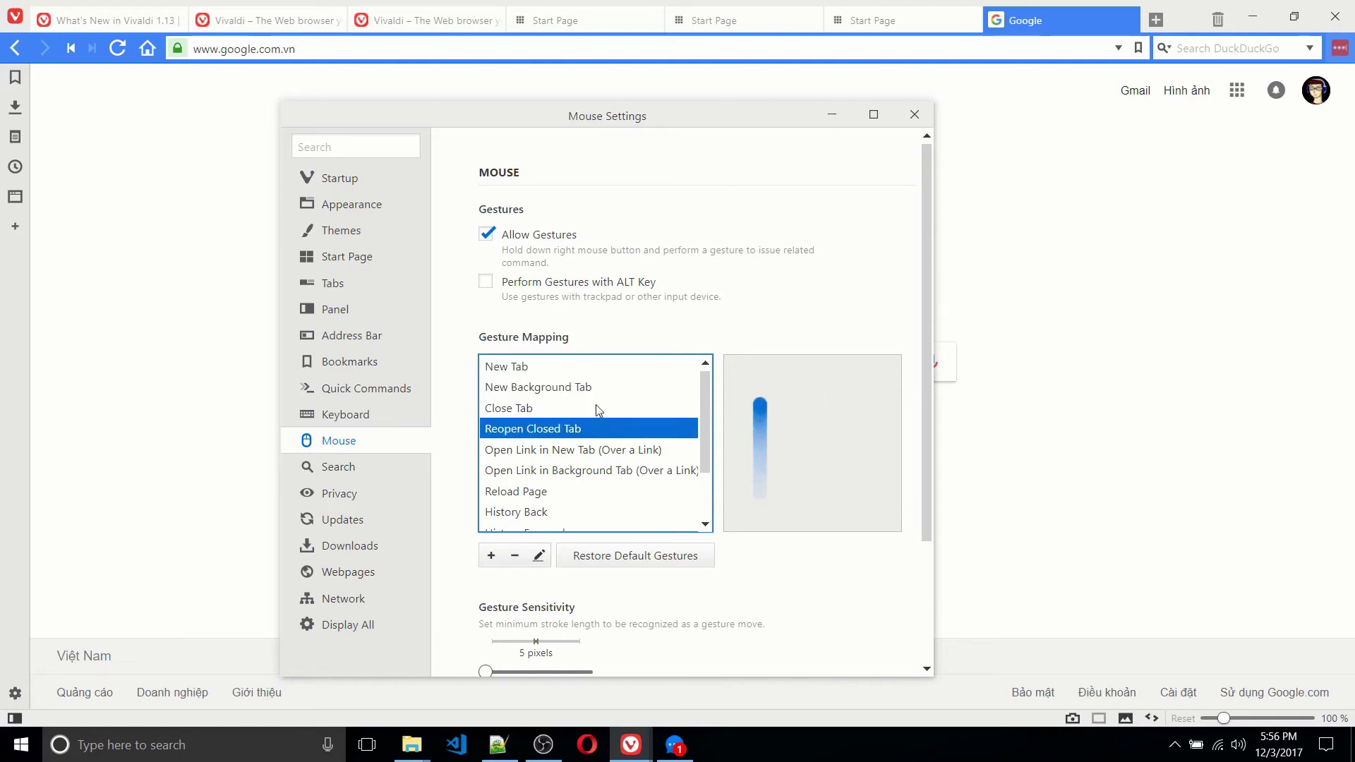
{"action": "left_click", "coordinate": [595, 406]}
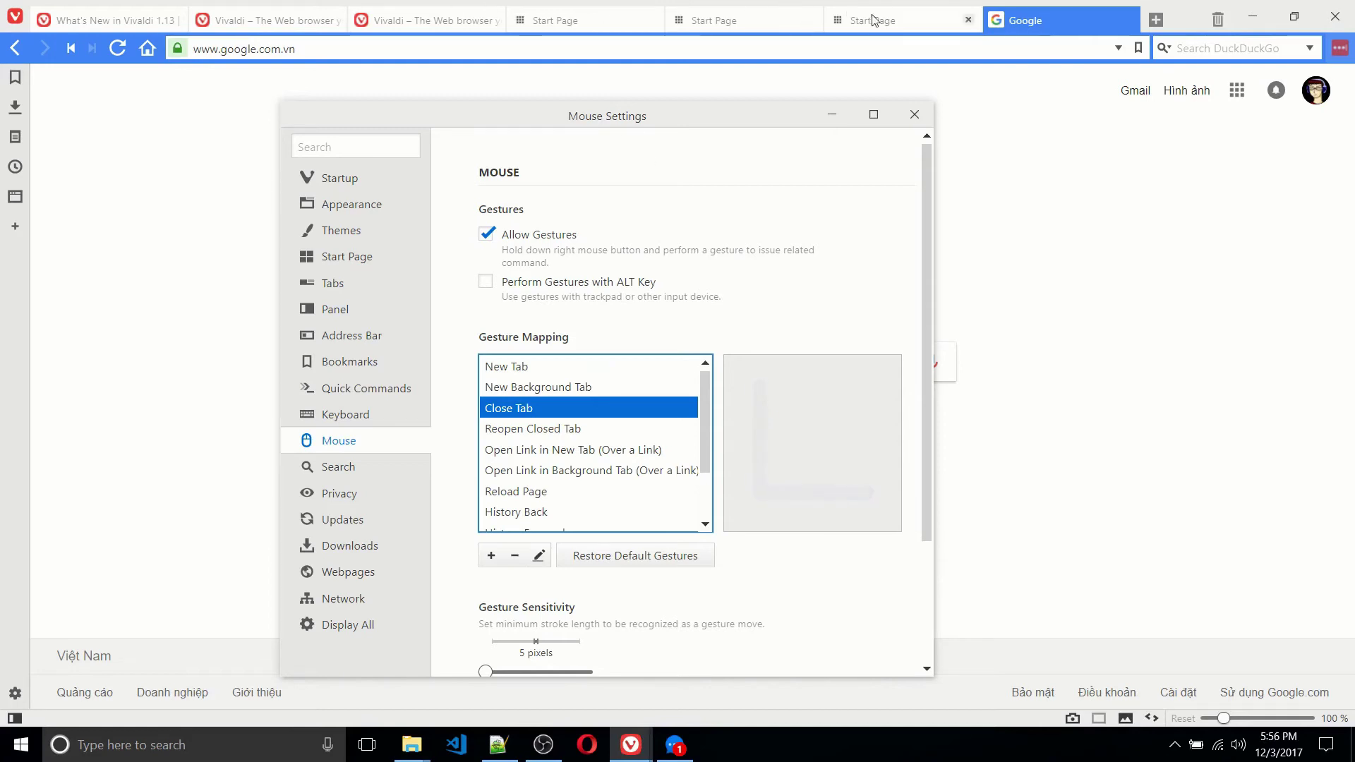
{"action": "mouse_move", "coordinate": [861, 29]}
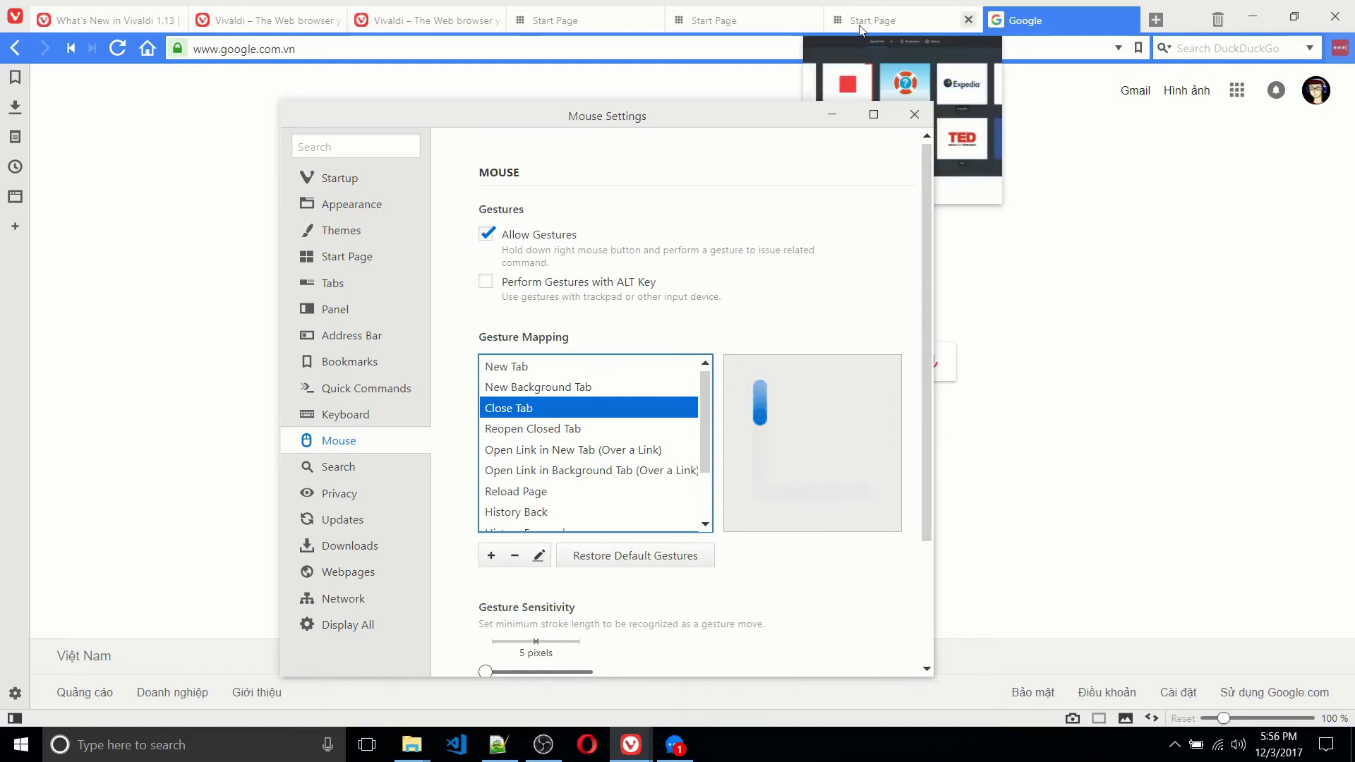
{"action": "left_click", "coordinate": [607, 366]}
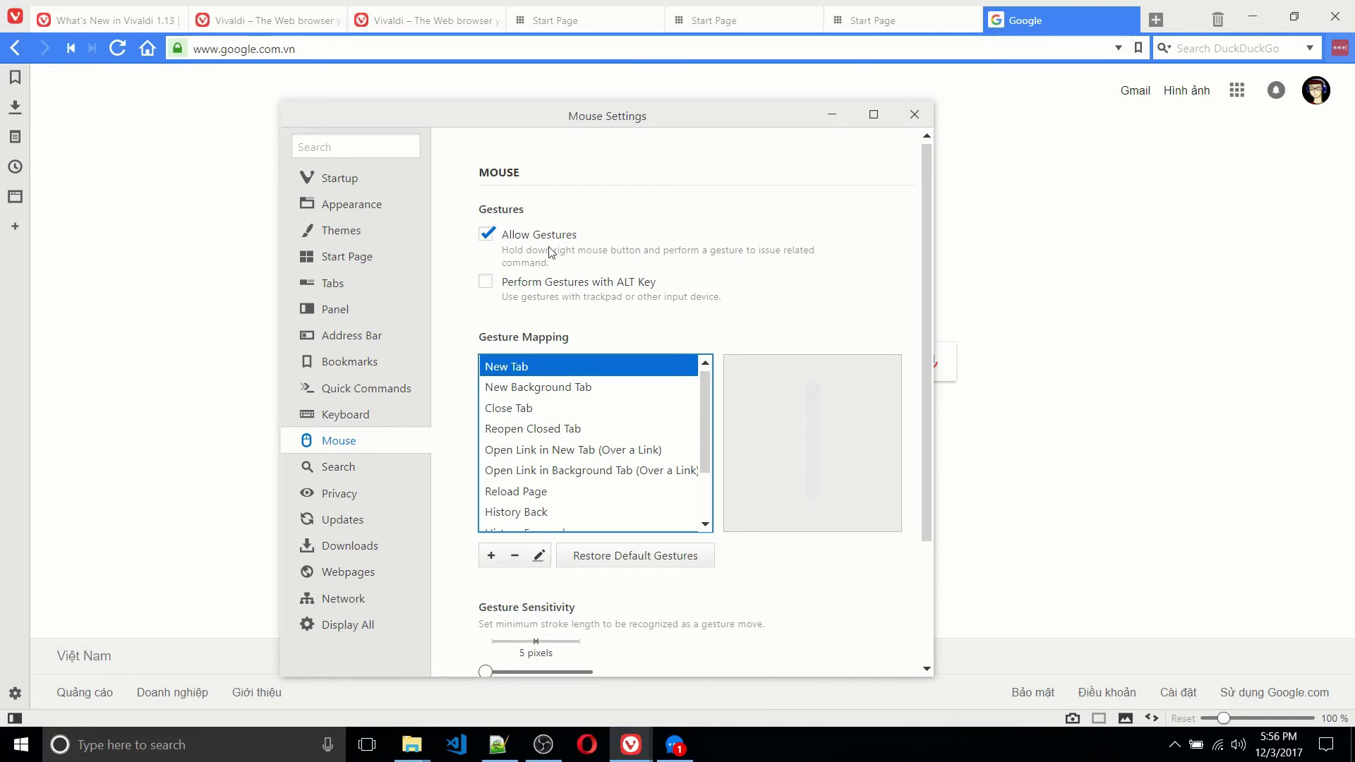
Close the Mouse settings and open a new Start Page tab with a downward mouse gesture
{"action": "left_click", "coordinate": [916, 116]}
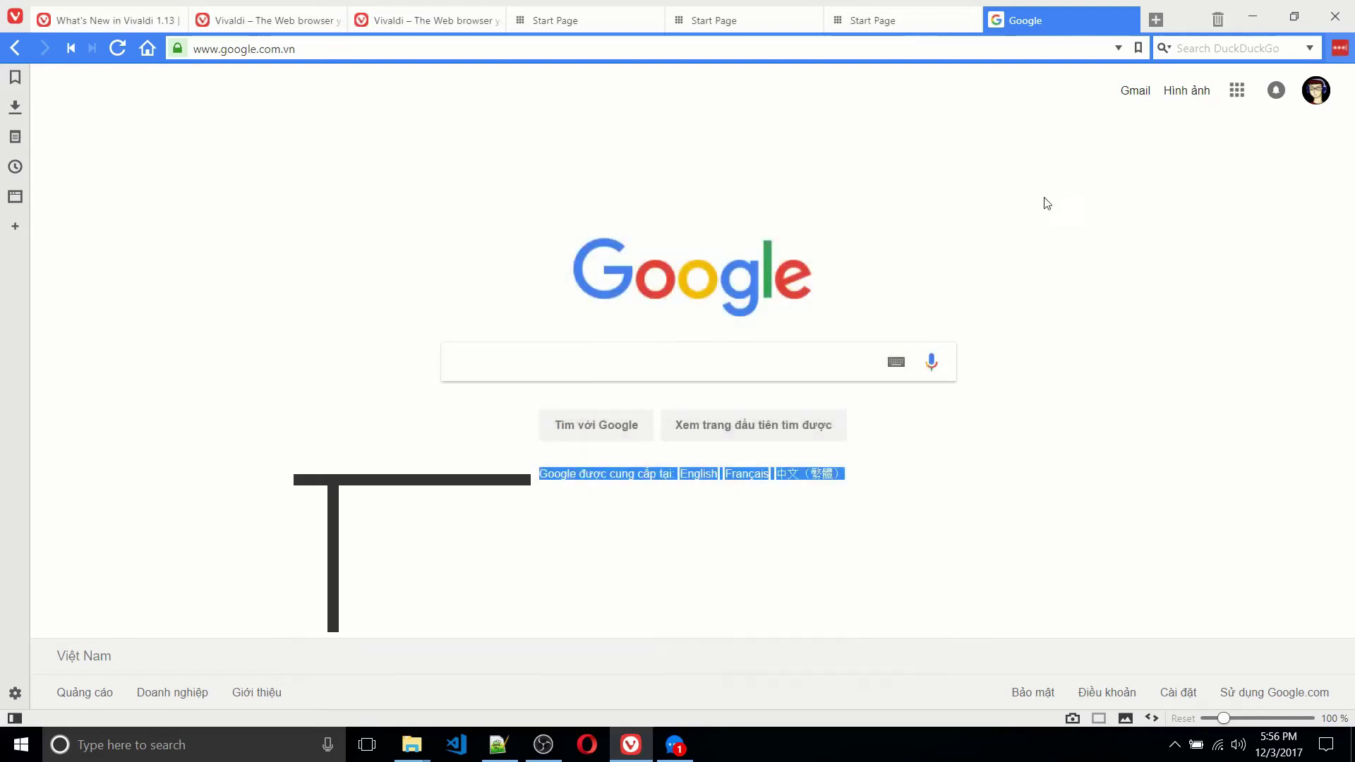
{"action": "left_click_drag", "start_coordinate": [1046, 202], "coordinate": [1064, 375]}
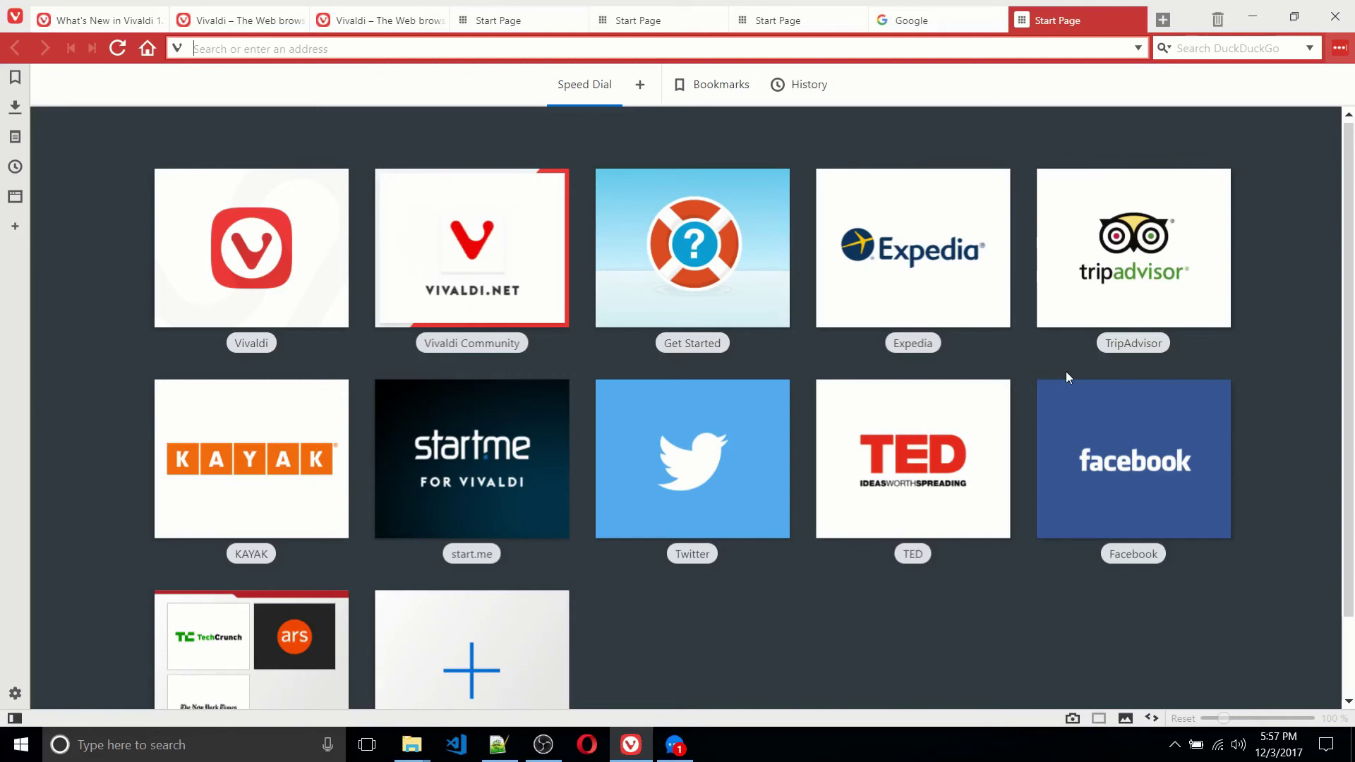
Select the seven tabs from the second Vivaldi tab through Start Page and group them into a New Tab Stack
{"action": "mouse_move", "coordinate": [1083, 317]}
{"action": "left_click", "coordinate": [923, 25]}
{"action": "left_click", "coordinate": [974, 11]}
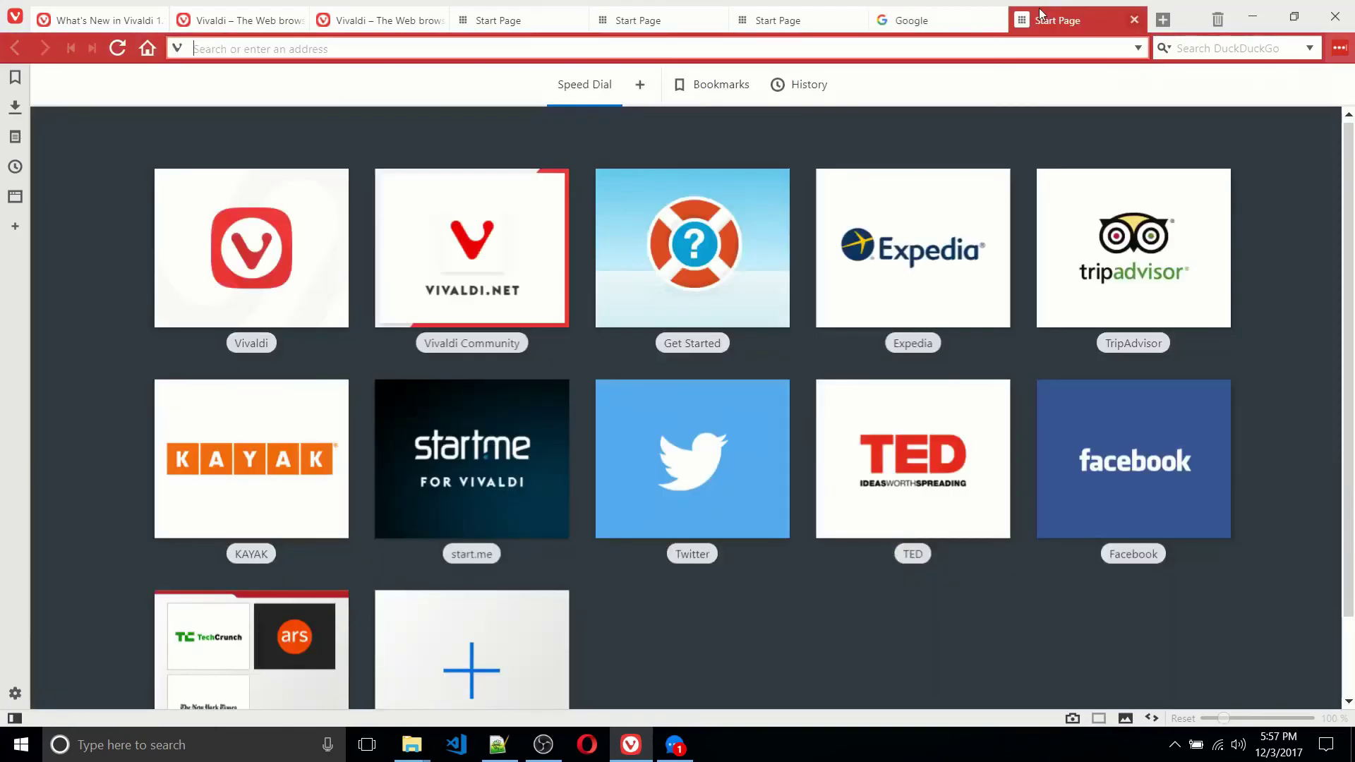
{"action": "left_click", "coordinate": [238, 23], "text": "shift"}
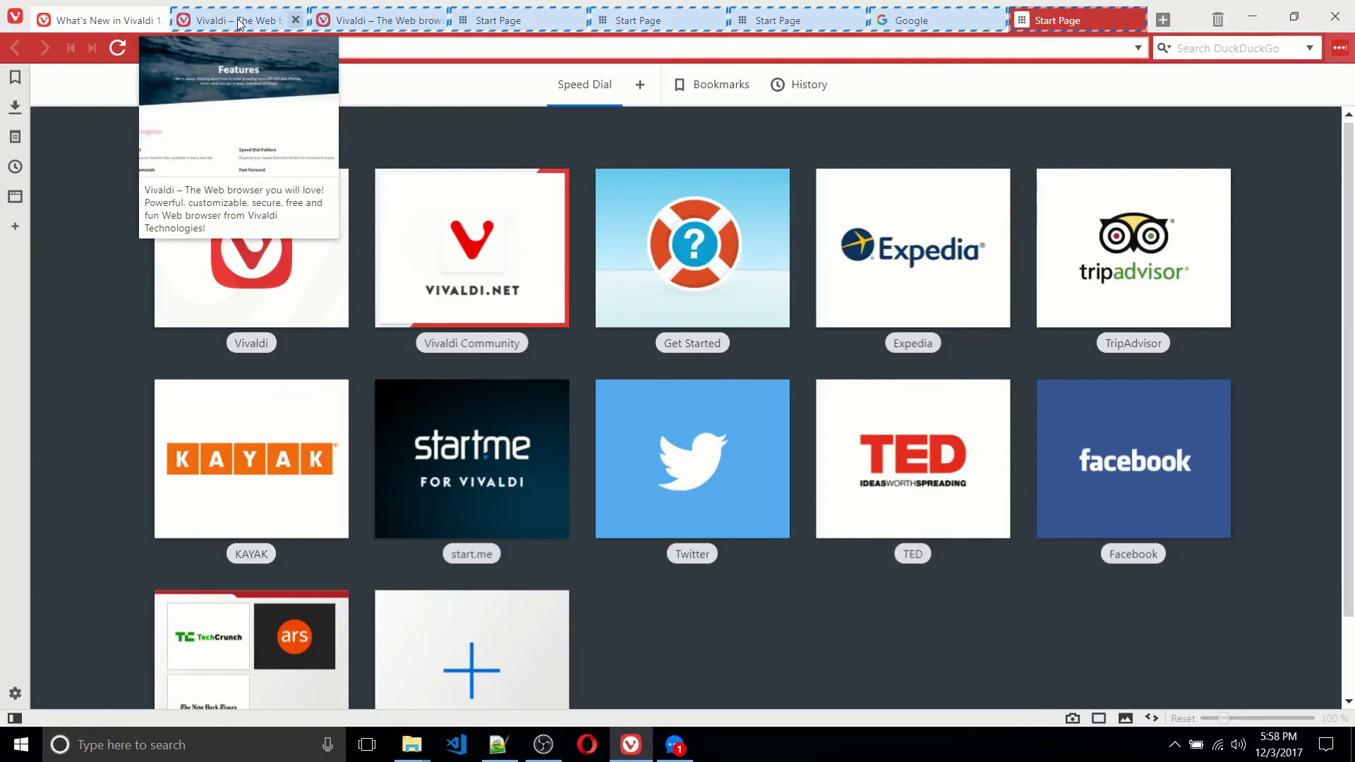
{"action": "right_click", "coordinate": [239, 23]}
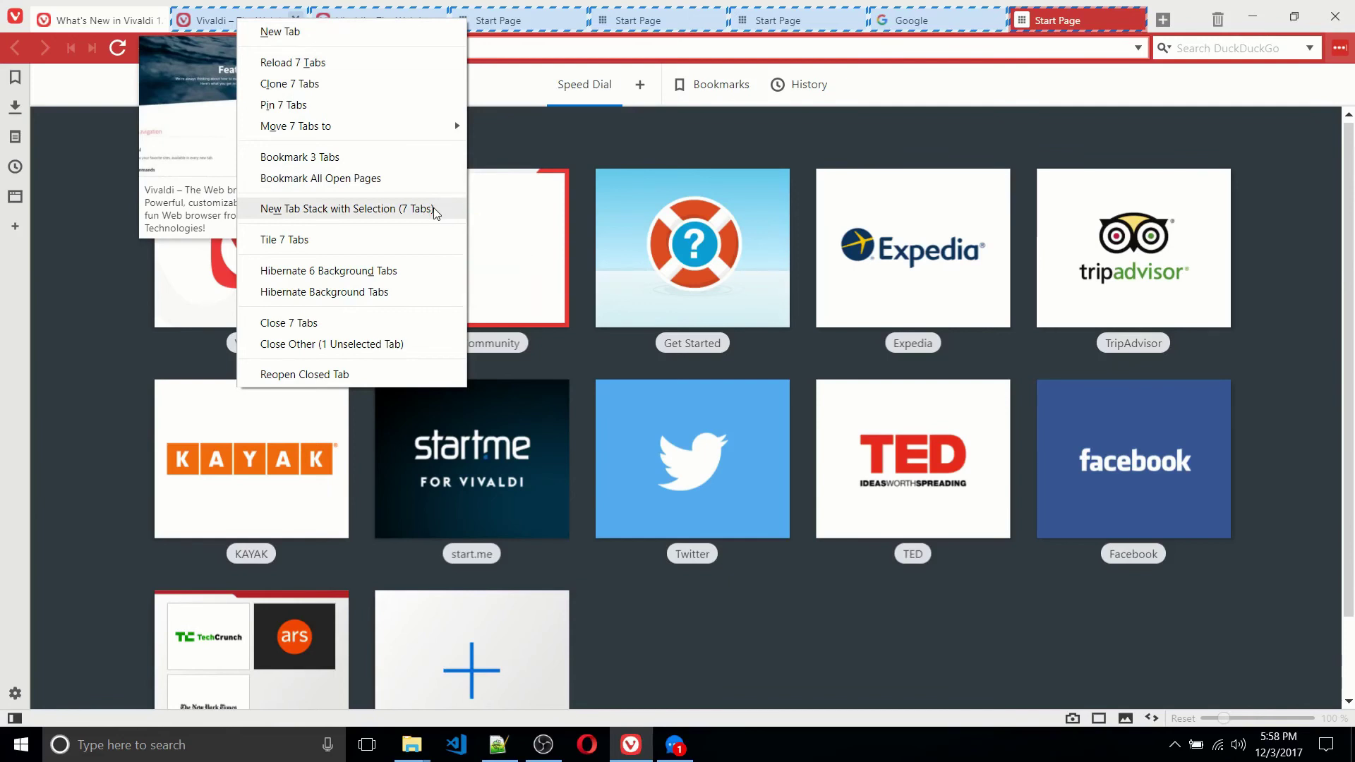
{"action": "left_click", "coordinate": [434, 209]}
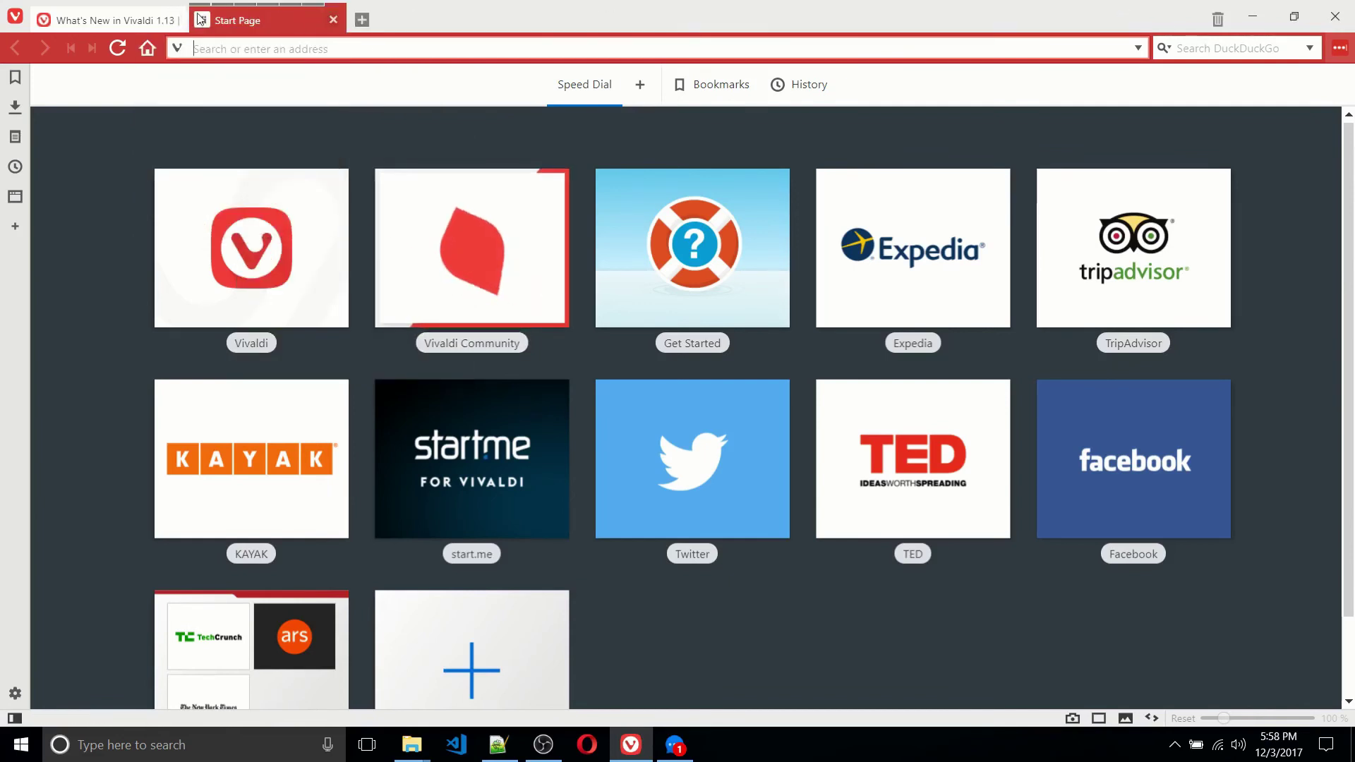
{"action": "mouse_move", "coordinate": [230, 27]}
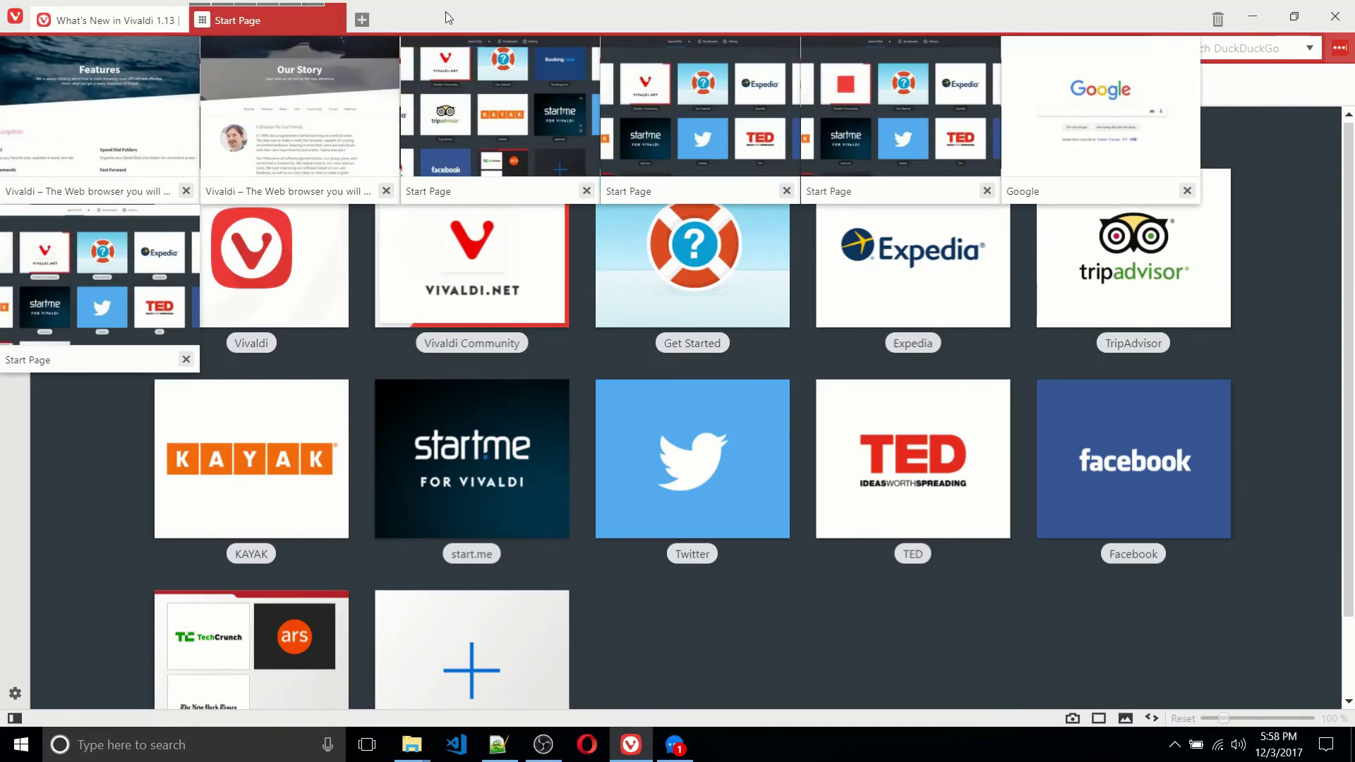
{"action": "mouse_move", "coordinate": [293, 14]}
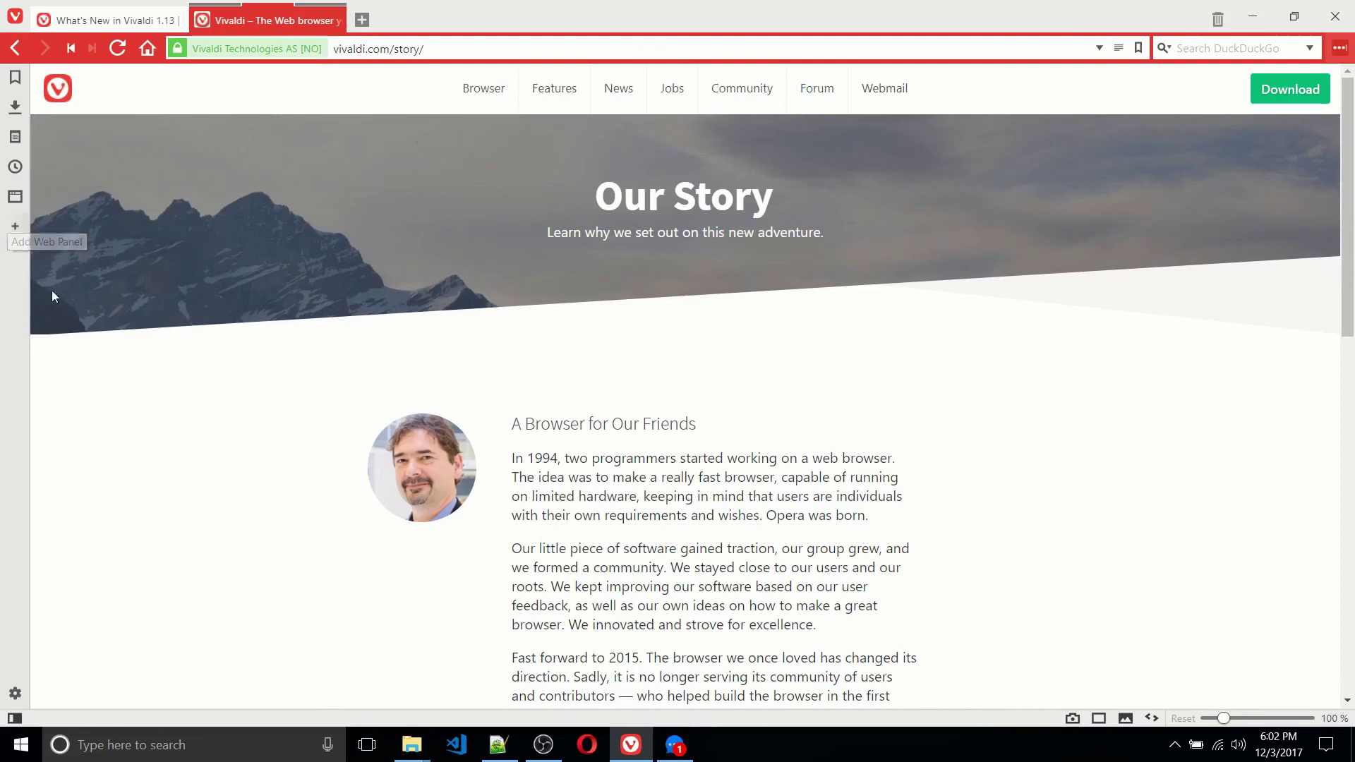
Add a web panel for messenger.com to the sidebar
{"action": "left_click", "coordinate": [14, 226]}
{"action": "triple_click", "coordinate": [146, 241]}
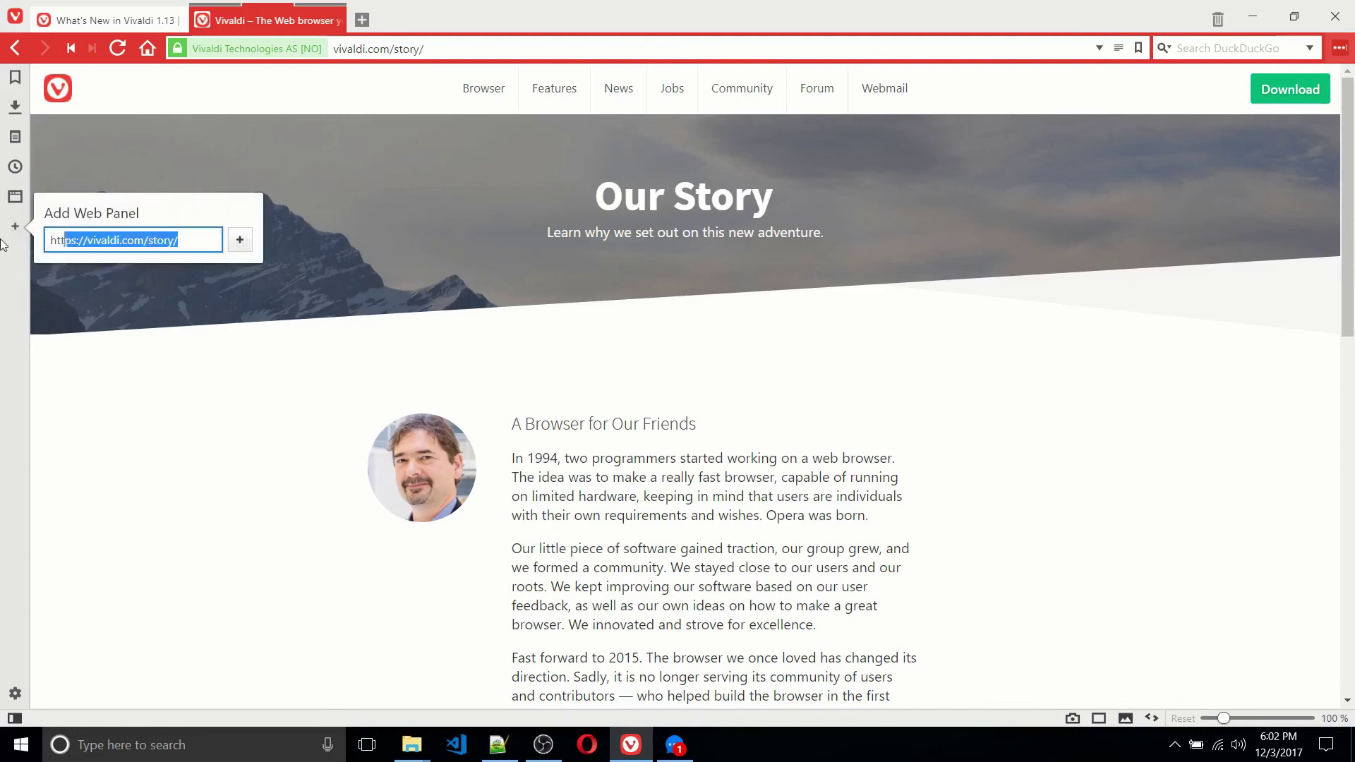
{"action": "type", "text": "messenger.com"}
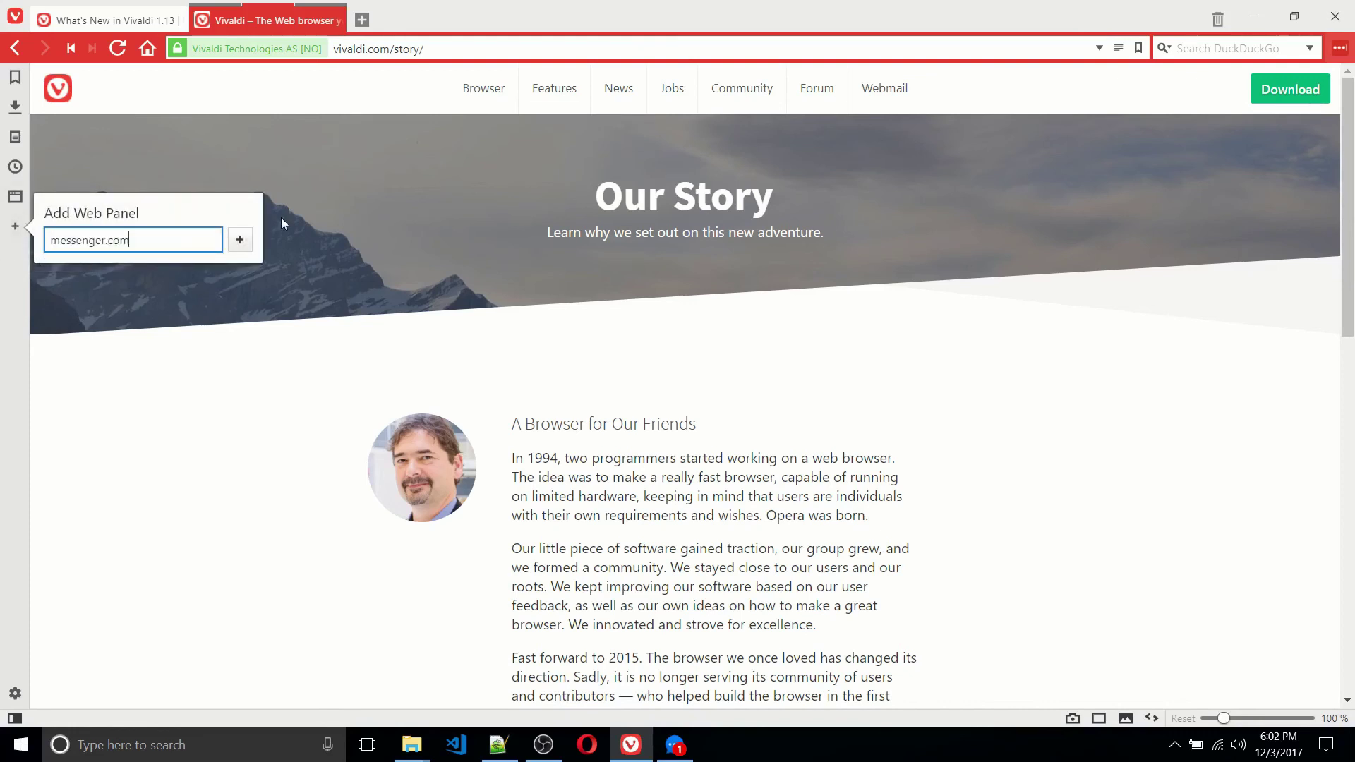
{"action": "left_click", "coordinate": [243, 240]}
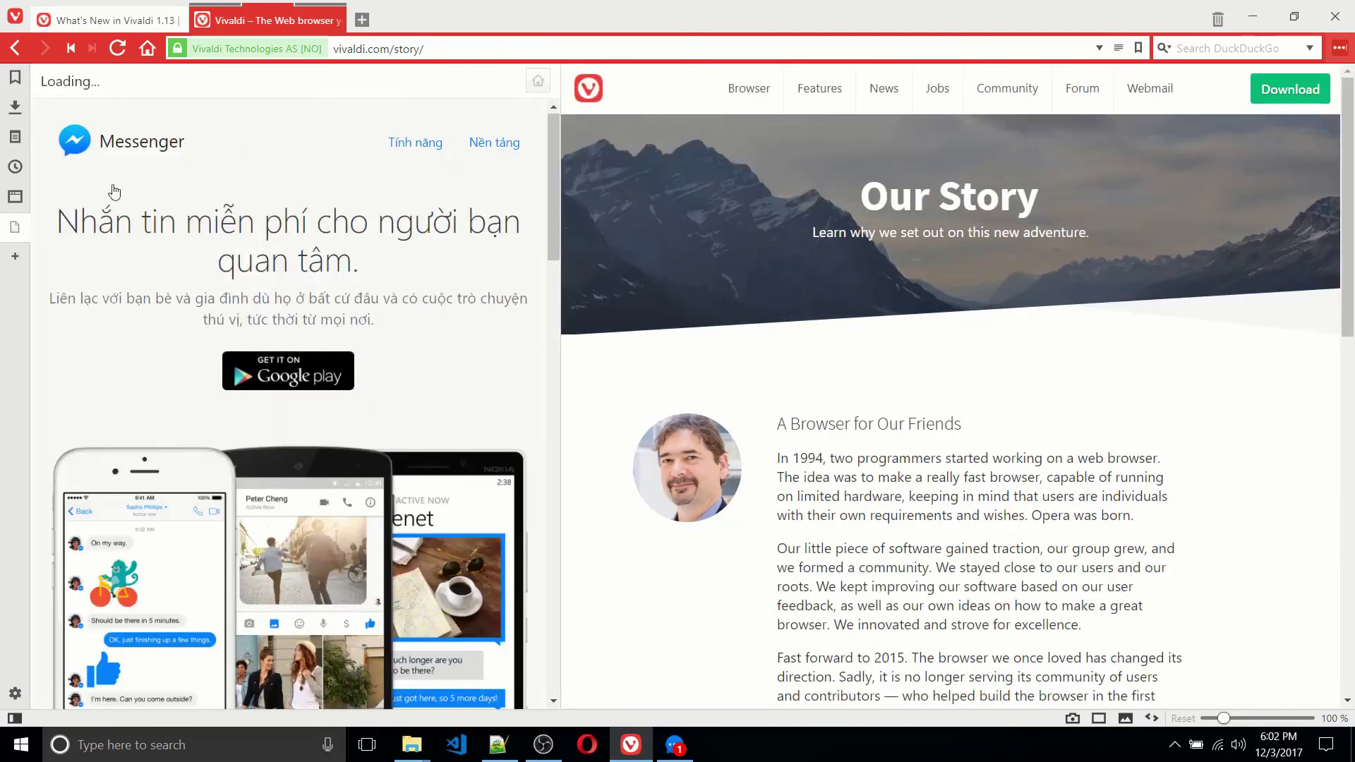
{"action": "scroll", "coordinate": [98, 240], "scroll_direction": "down", "scroll_amount": 10}
{"action": "scroll", "coordinate": [78, 297], "scroll_direction": "up", "scroll_amount": 10}
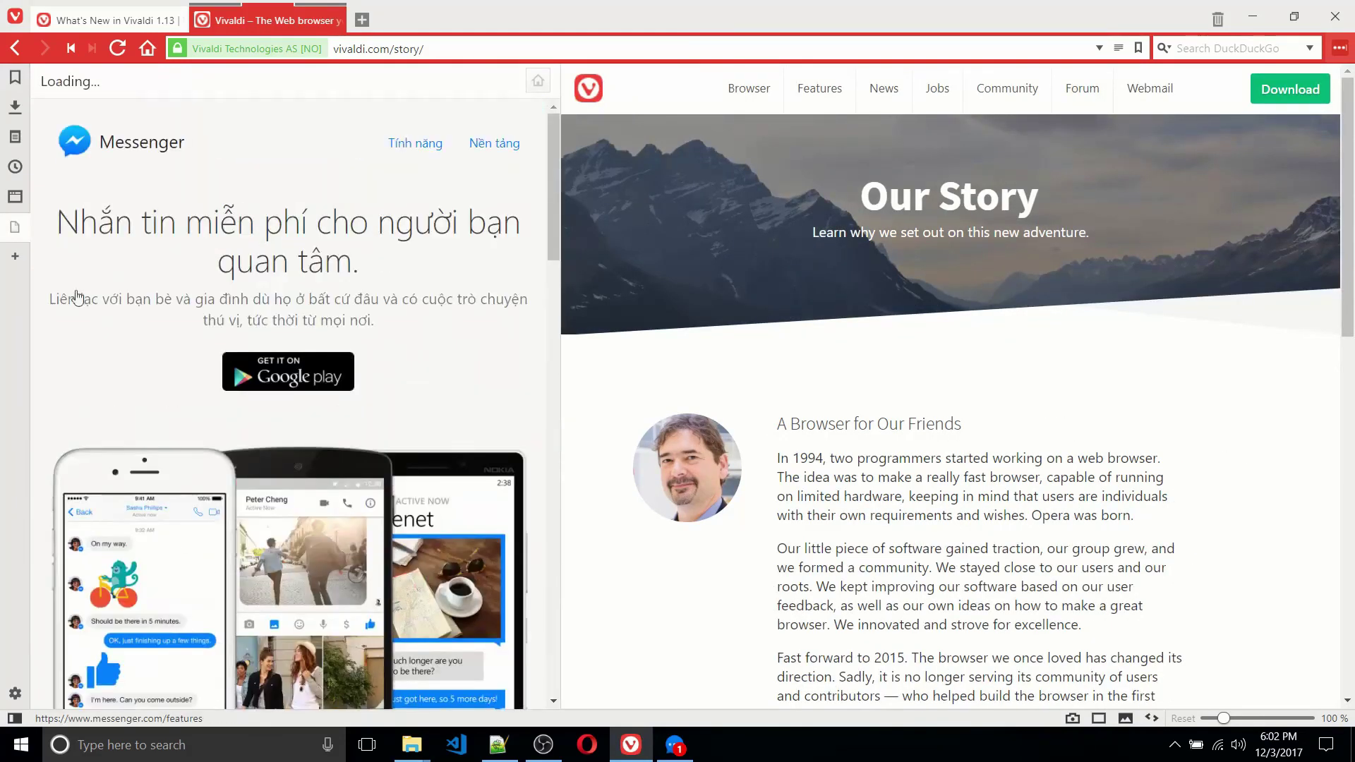
Switch the Messenger panel to its desktop version and drag it narrower
{"action": "right_click", "coordinate": [15, 226]}
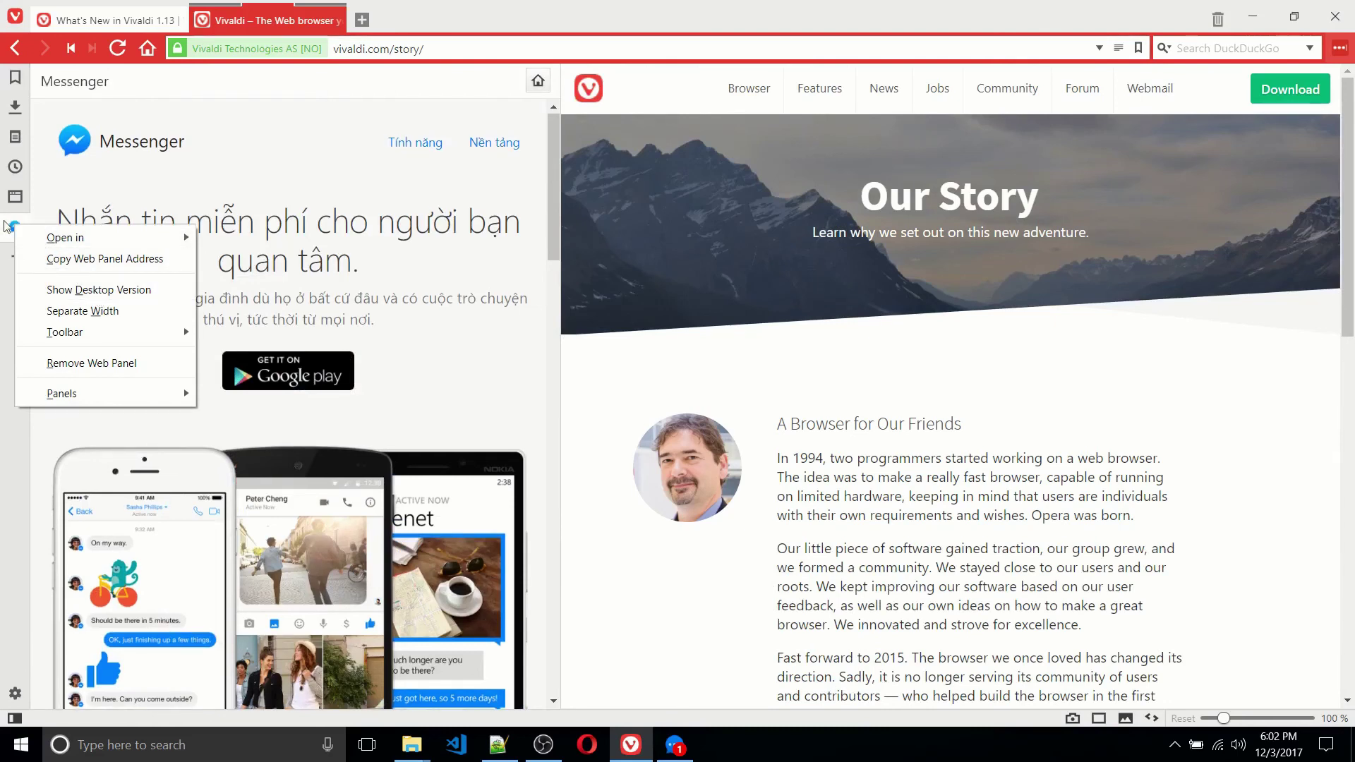
{"action": "left_click", "coordinate": [96, 292]}
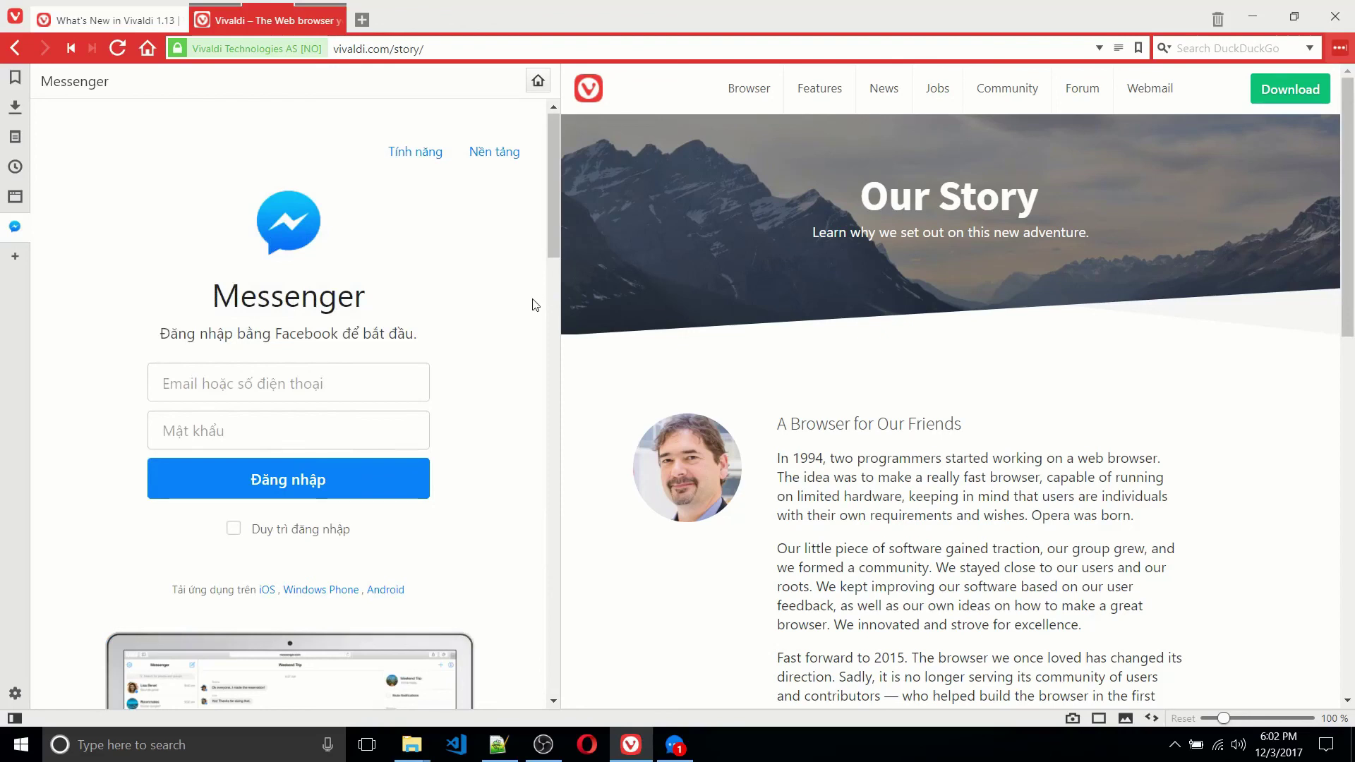
{"action": "left_click_drag", "start_coordinate": [561, 254], "coordinate": [473, 256]}
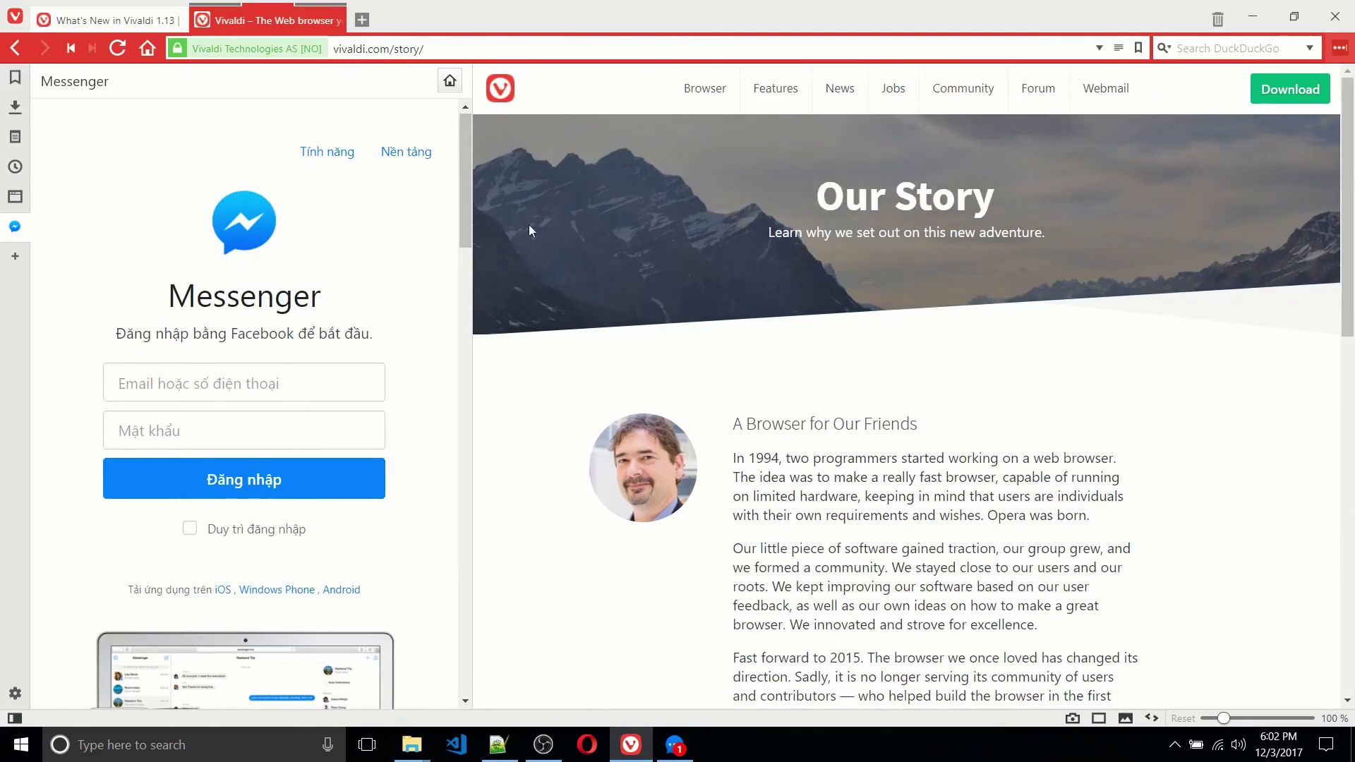
Collapse the Messenger web panel with F4
{"action": "key", "text": "F4"}
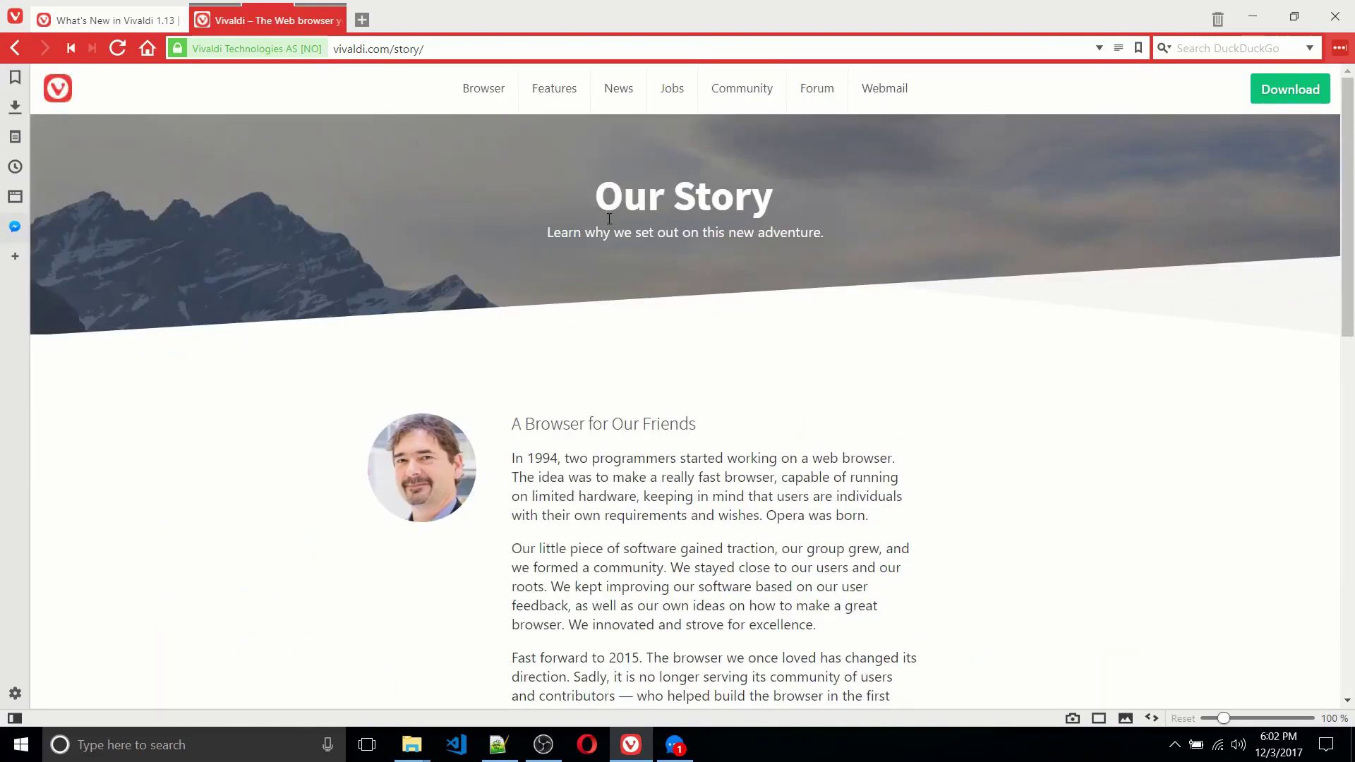